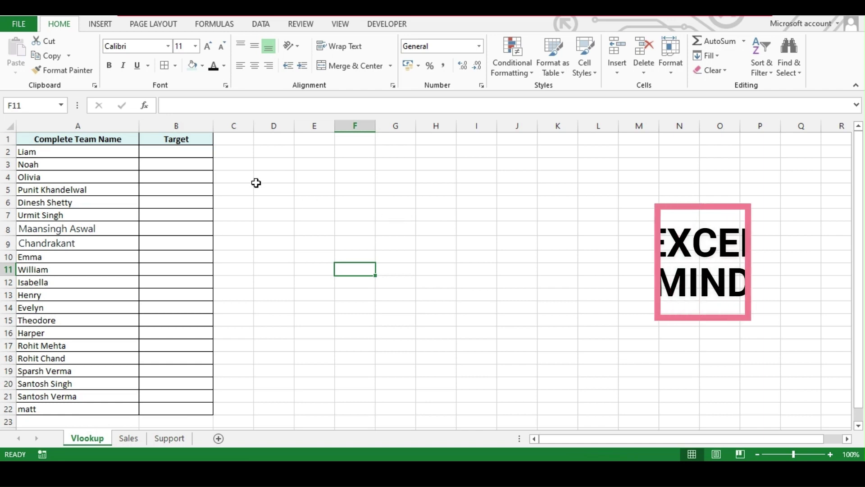
Step: Compare Liam on the Vlookup sheet with his Sales target of 828, reviewing the Sales and Support sheets
{"action": "left_click", "coordinate": [255, 182]}
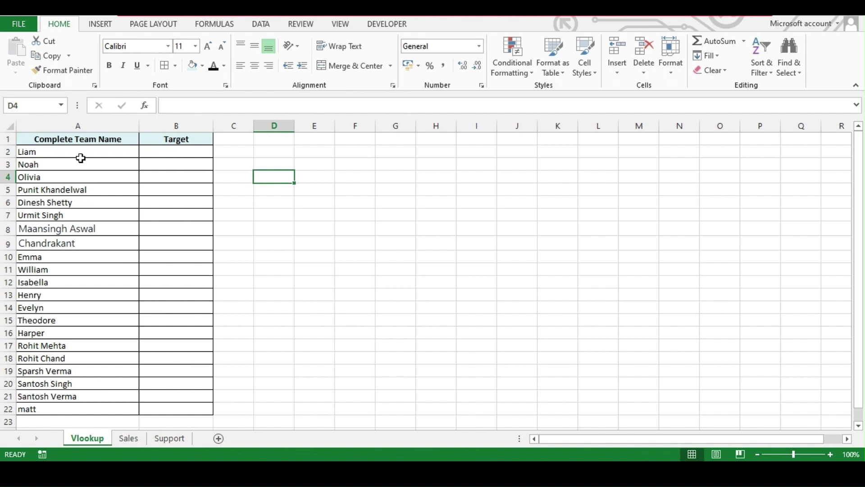
{"action": "left_click", "coordinate": [80, 154]}
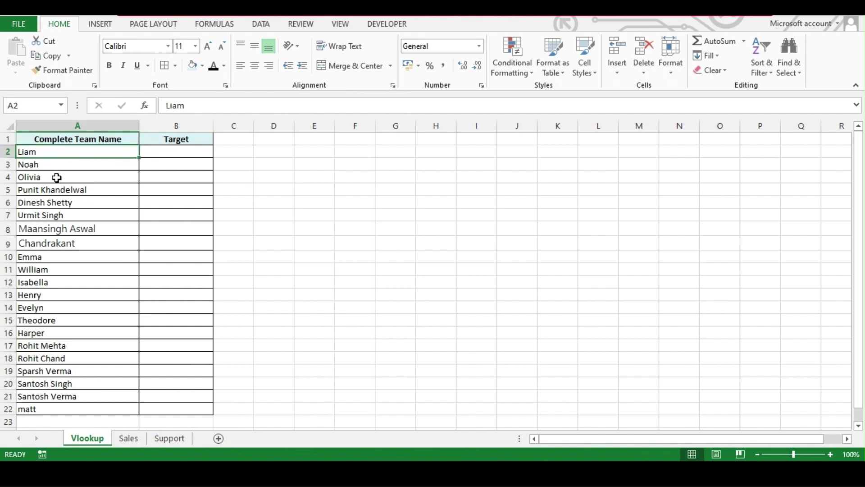
{"action": "left_click", "coordinate": [128, 437]}
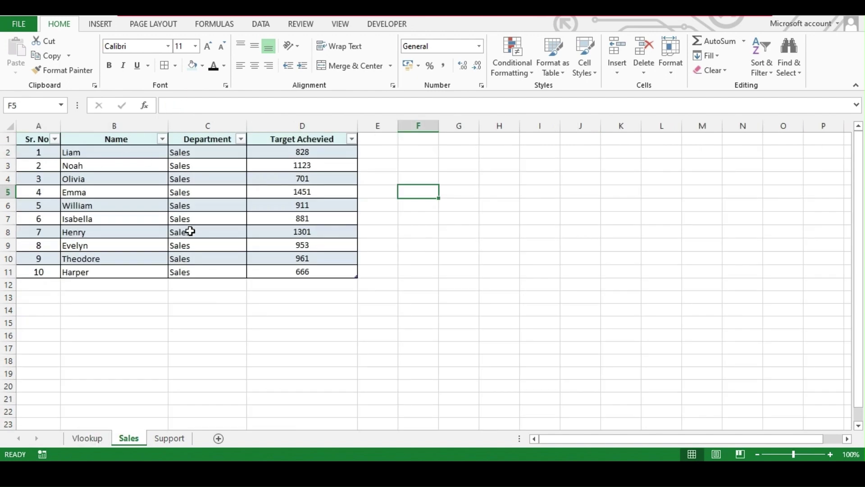
{"action": "left_click", "coordinate": [303, 153]}
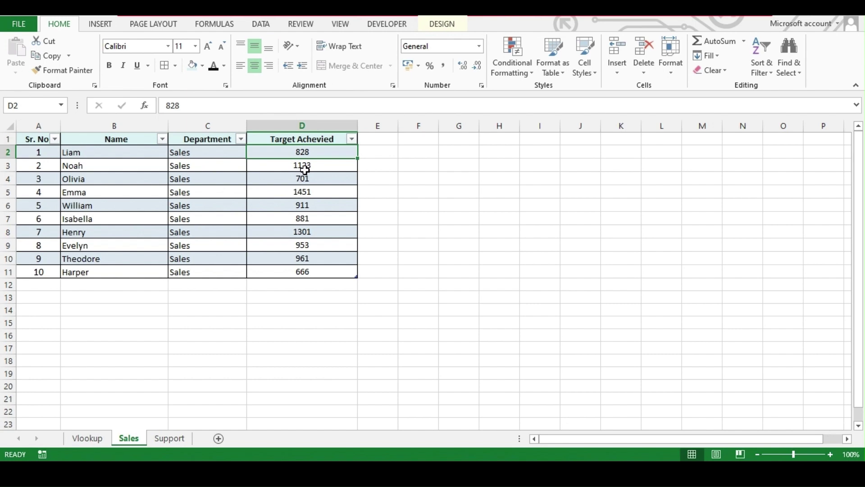
{"action": "left_click", "coordinate": [87, 438]}
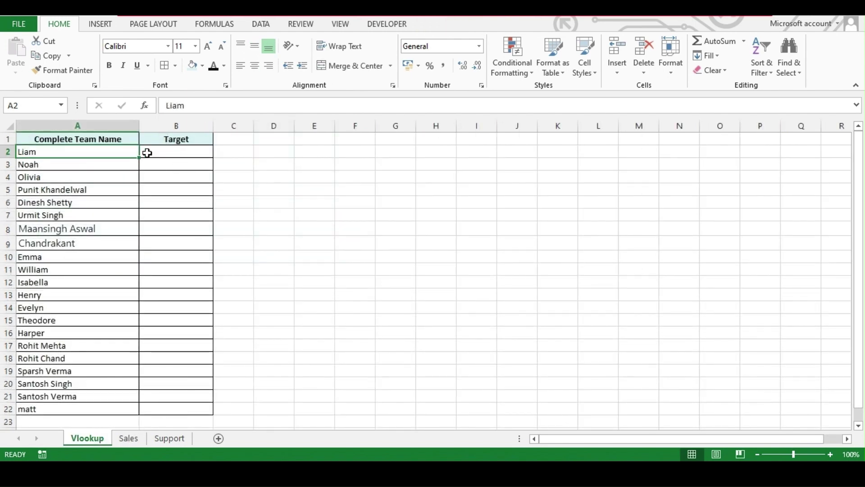
{"action": "left_click", "coordinate": [177, 153]}
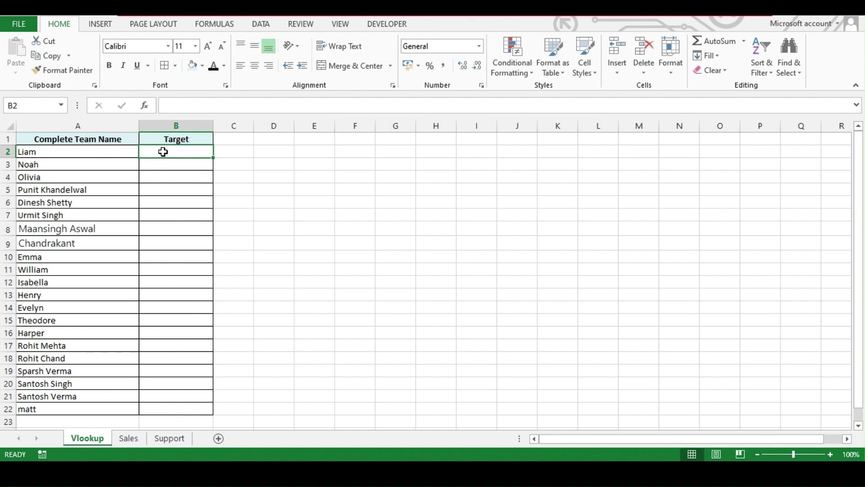
{"action": "left_click", "coordinate": [124, 438]}
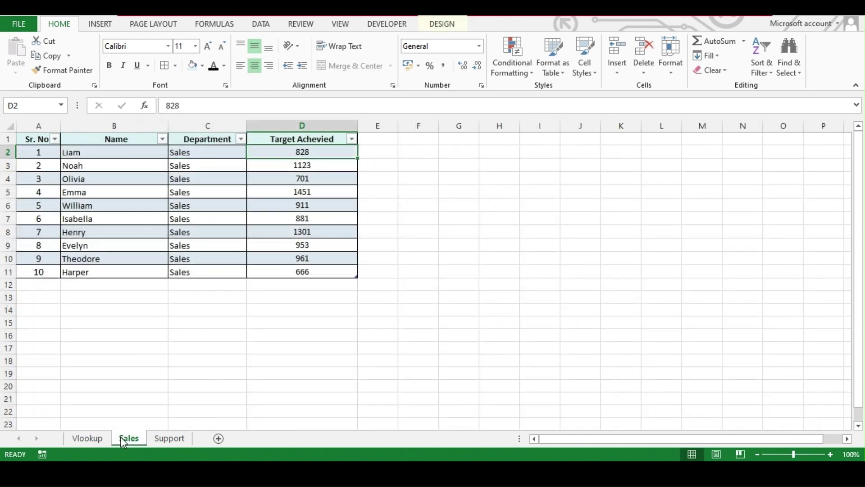
{"action": "left_click", "coordinate": [82, 438]}
{"action": "left_click", "coordinate": [127, 438]}
{"action": "left_click", "coordinate": [170, 437]}
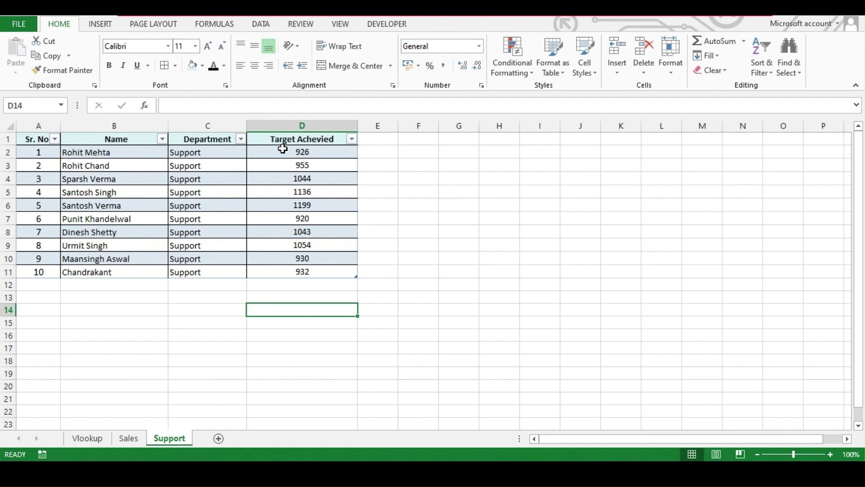
{"action": "left_click", "coordinate": [74, 437]}
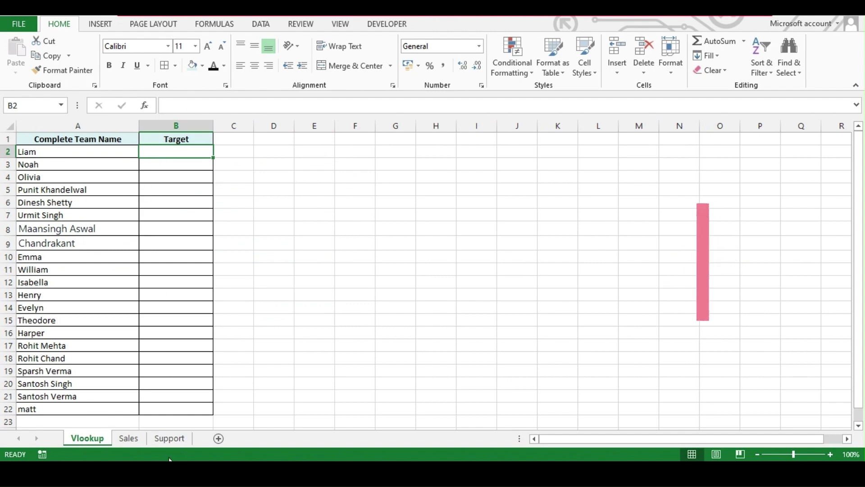
{"action": "left_click", "coordinate": [135, 436]}
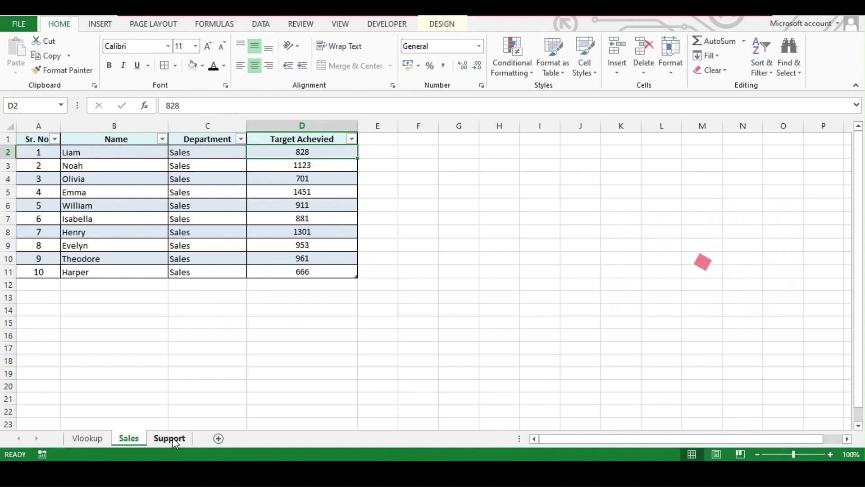
{"action": "left_click", "coordinate": [102, 440]}
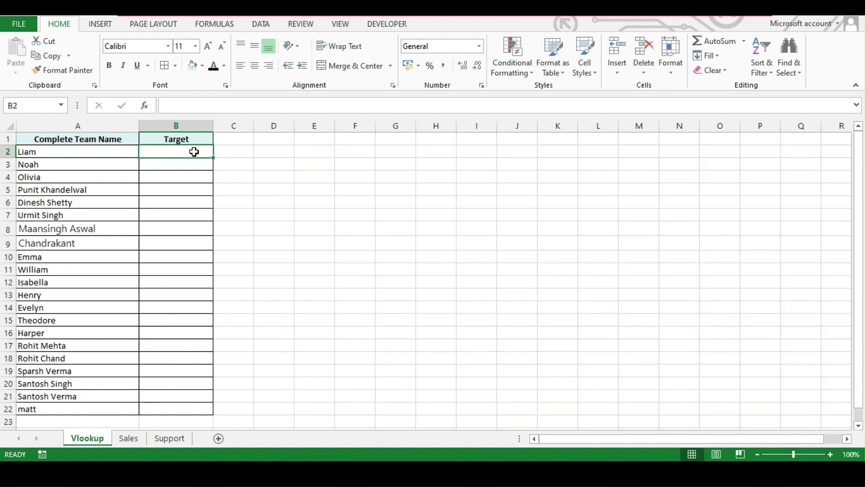
Step: Start a VLOOKUP in B2 using A2 and the Sales table's Name to Target Achevied columns
{"action": "type", "text": "=v"}
{"action": "key", "text": "Escape"}
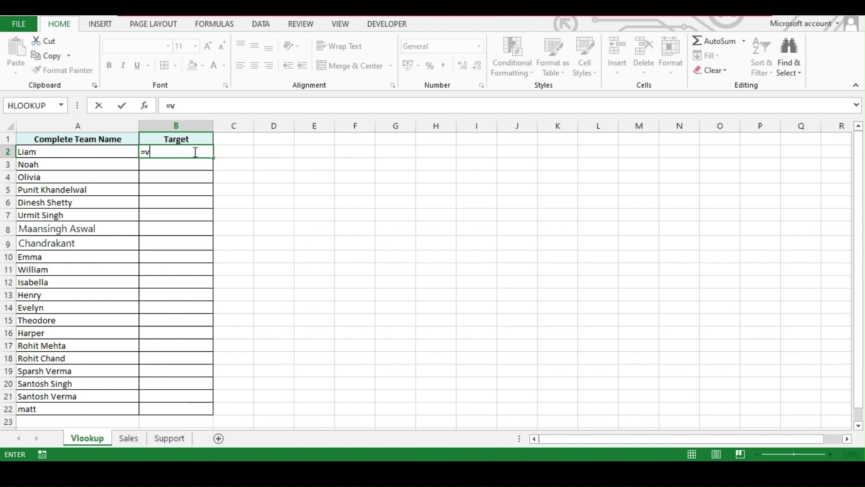
{"action": "type", "text": "'"}
{"action": "key", "text": "BackSpace"}
{"action": "type", "text": "l"}
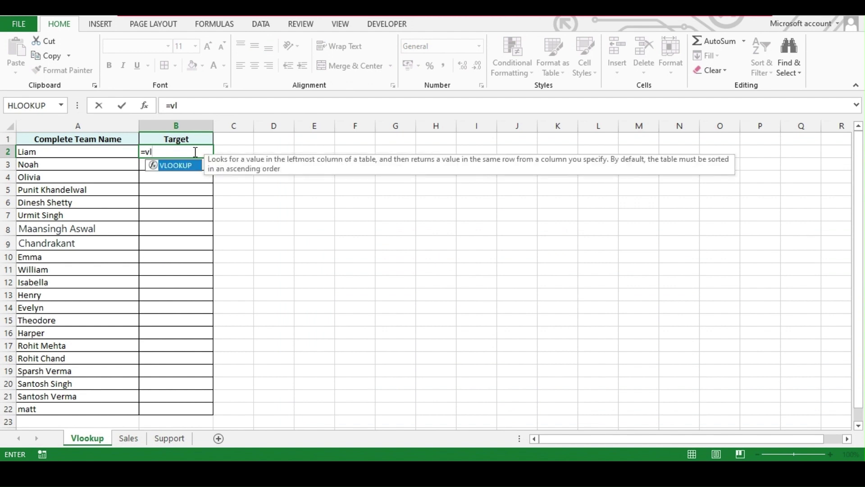
{"action": "key", "text": "Tab"}
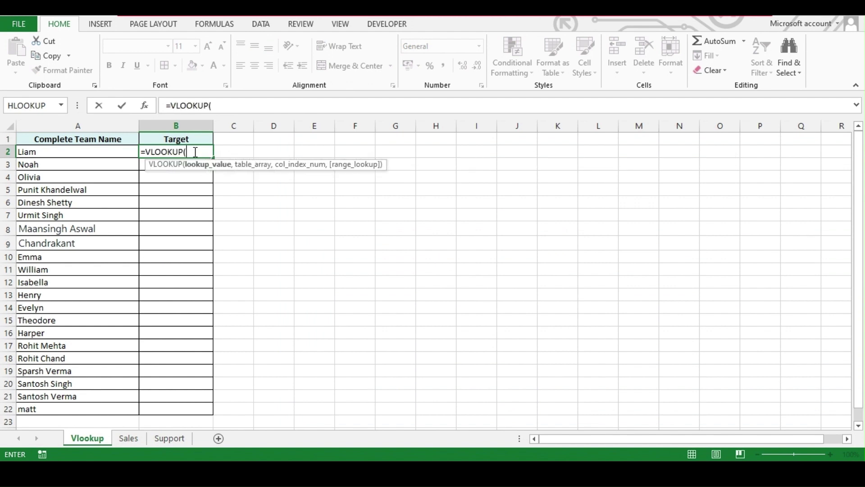
{"action": "left_click", "coordinate": [84, 151]}
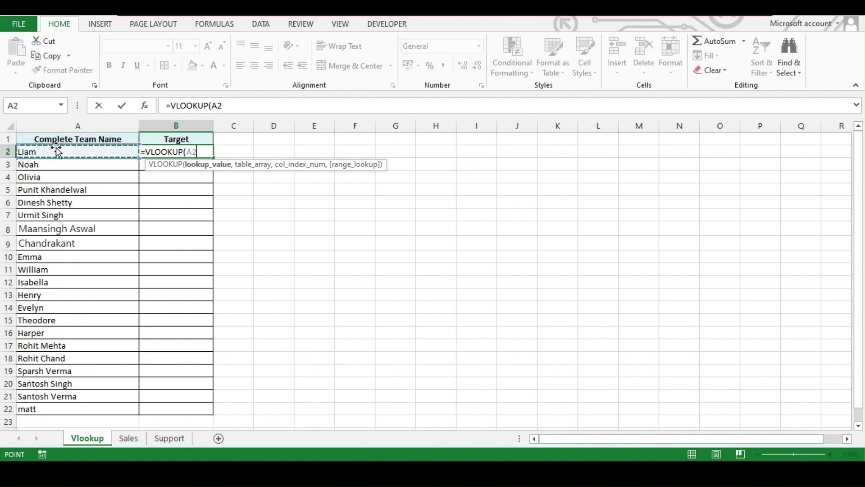
{"action": "type", "text": ","}
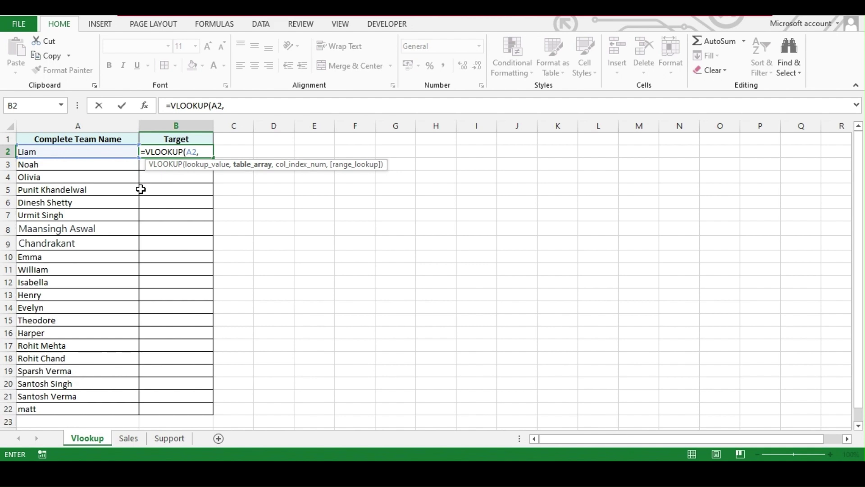
{"action": "left_click", "coordinate": [126, 439]}
{"action": "left_click_drag", "start_coordinate": [118, 152], "coordinate": [343, 270]}
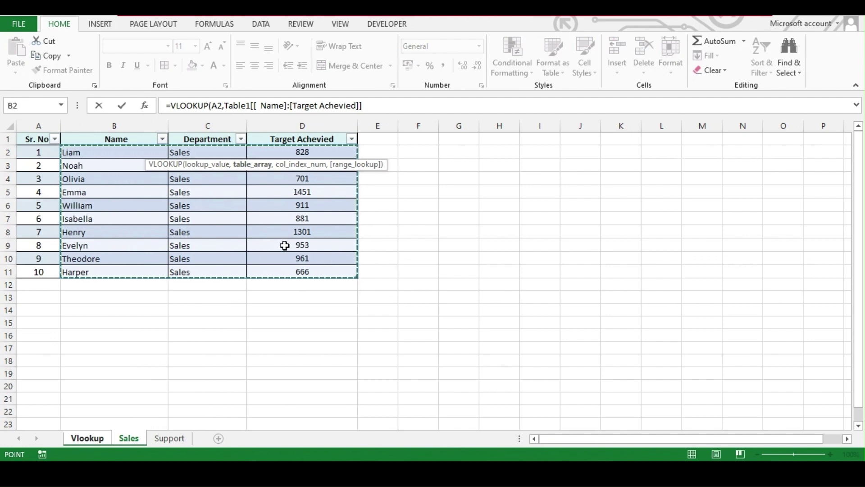
Step: Finish the lookup with column 3 and exact match 0, so B2 shows 828
{"action": "type", "text": ","}
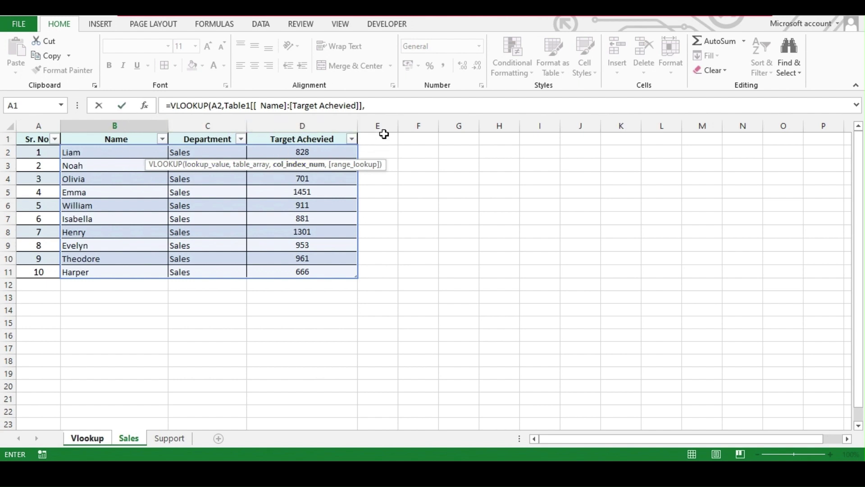
{"action": "left_click", "coordinate": [388, 104]}
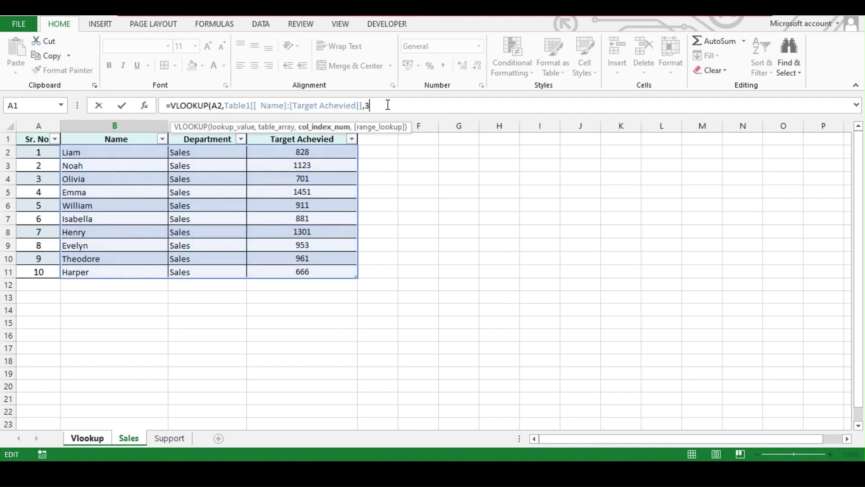
{"action": "type", "text": ",0"}
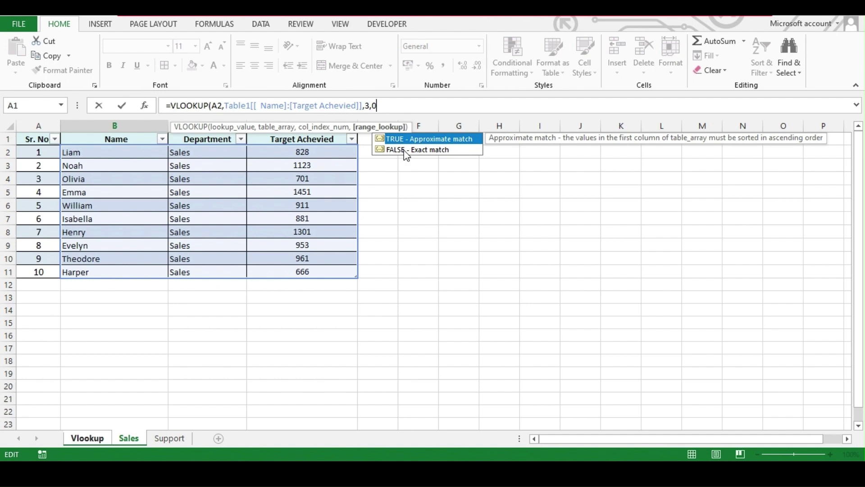
{"action": "type", "text": ")"}
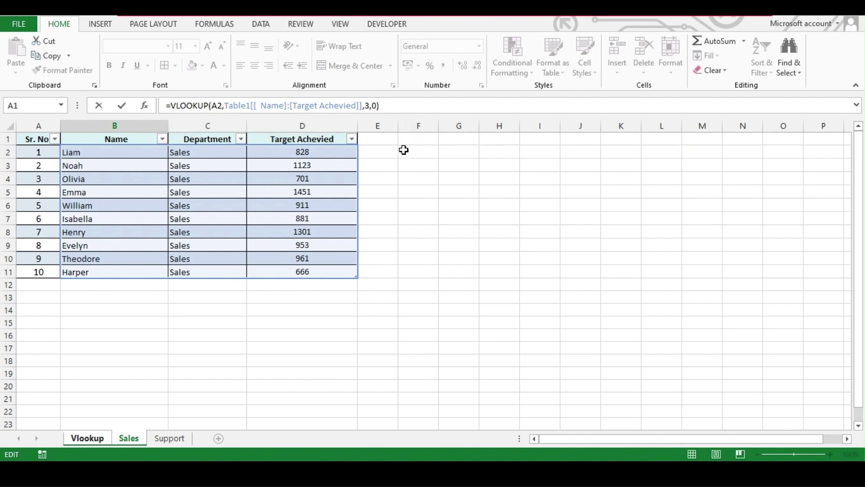
{"action": "key", "text": "Return"}
{"action": "left_click", "coordinate": [203, 150]}
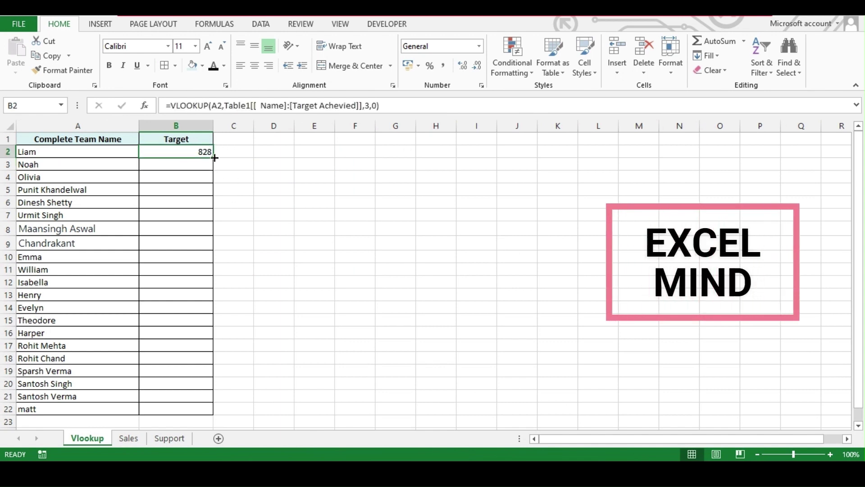
Step: Copy B2's Sales lookup down the Target column to row 22
{"action": "left_click", "coordinate": [129, 438]}
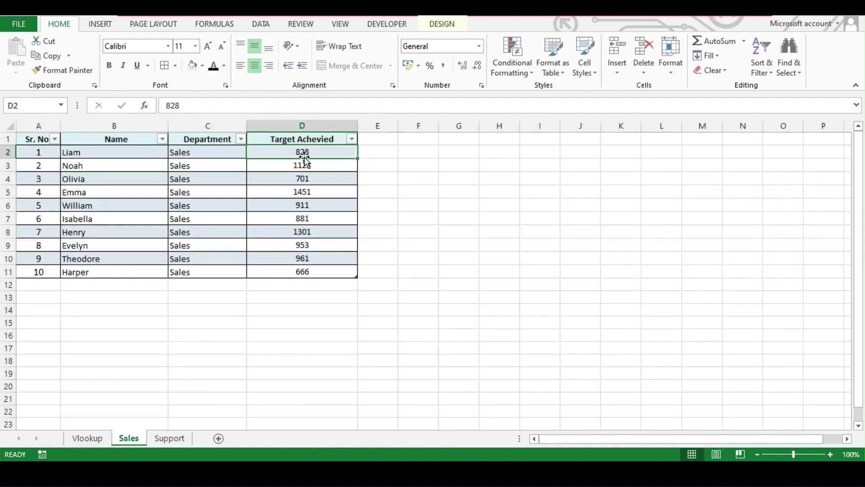
{"action": "left_click", "coordinate": [96, 440]}
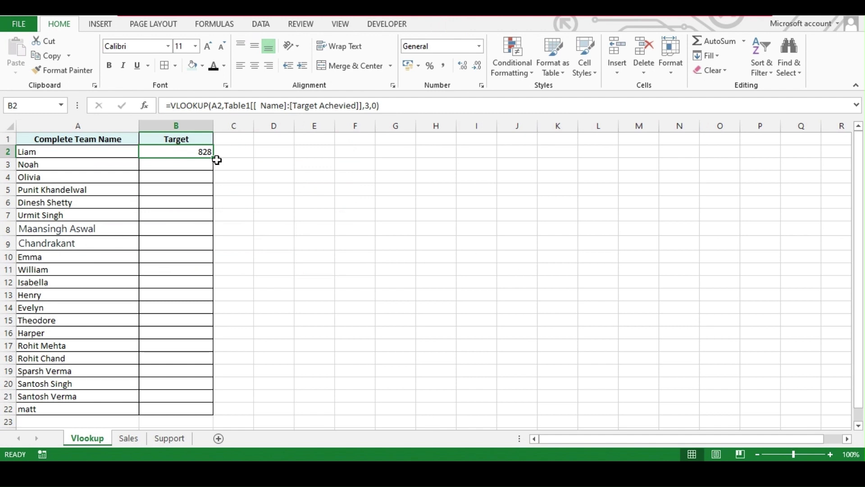
{"action": "double_click", "coordinate": [216, 159]}
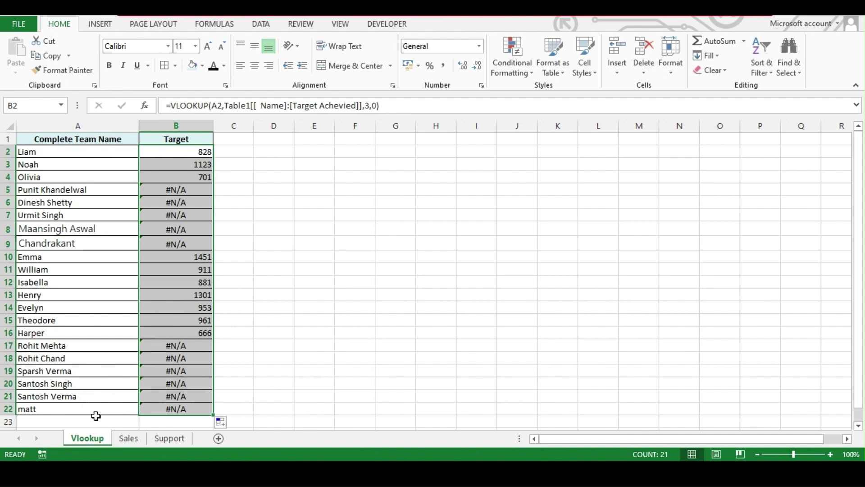
Step: Check the results against the Sales and Support sheets, inspecting B10, the #N/A in B5, and B2
{"action": "left_click", "coordinate": [128, 438]}
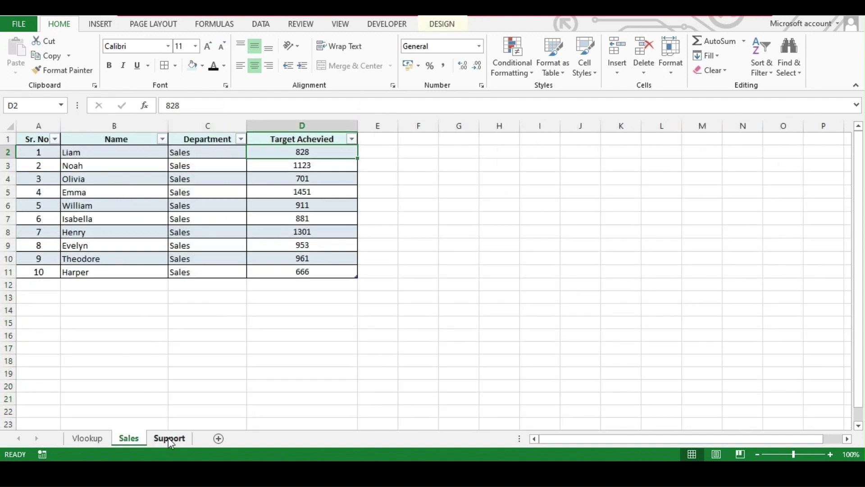
{"action": "left_click", "coordinate": [76, 439]}
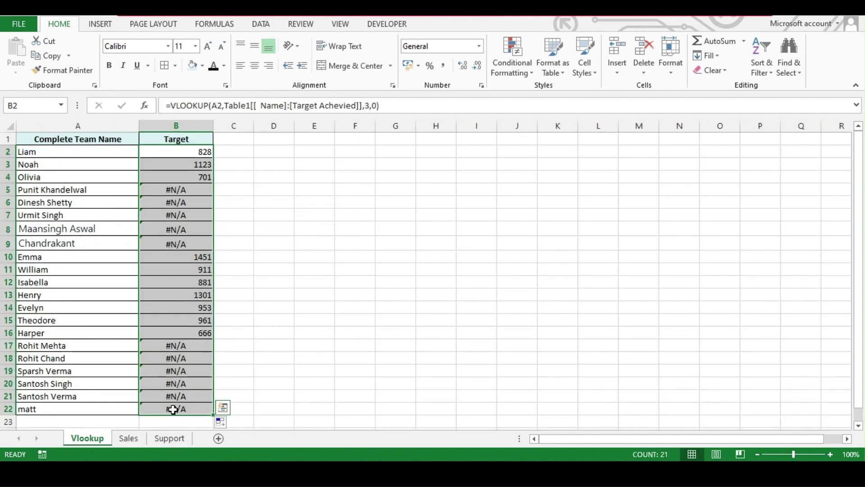
{"action": "left_click", "coordinate": [173, 441]}
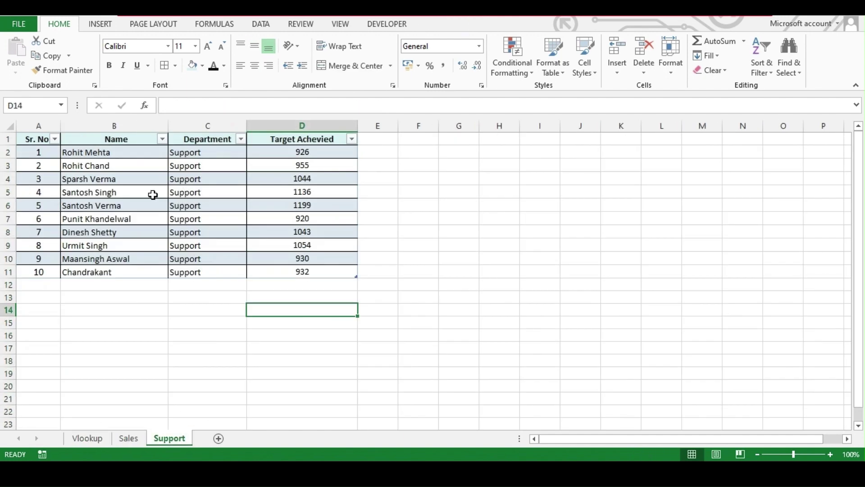
{"action": "left_click", "coordinate": [102, 442]}
{"action": "left_click", "coordinate": [148, 255]}
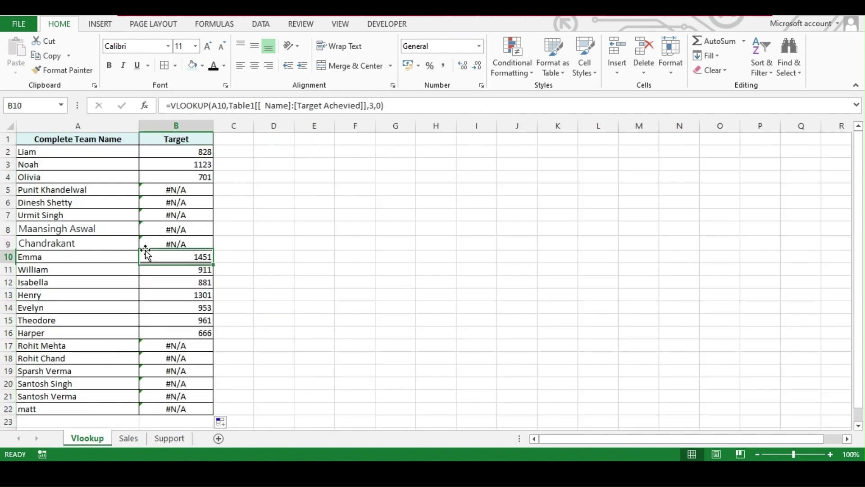
{"action": "left_click", "coordinate": [160, 188]}
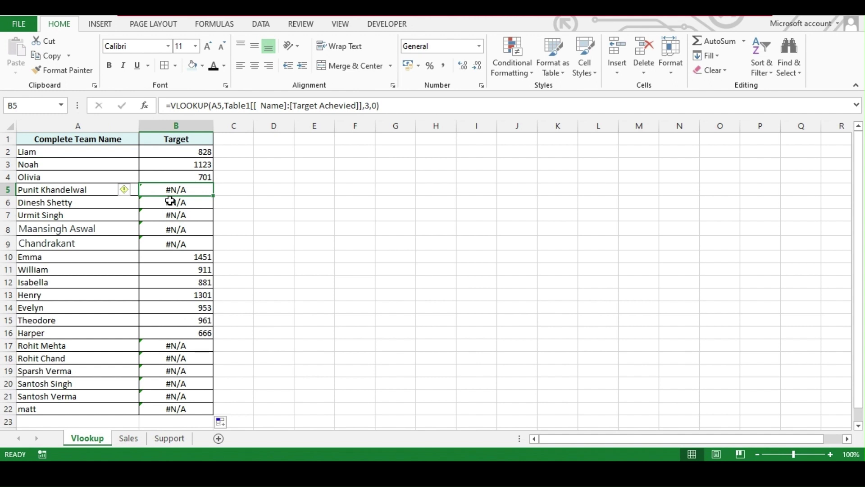
{"action": "left_click", "coordinate": [180, 152]}
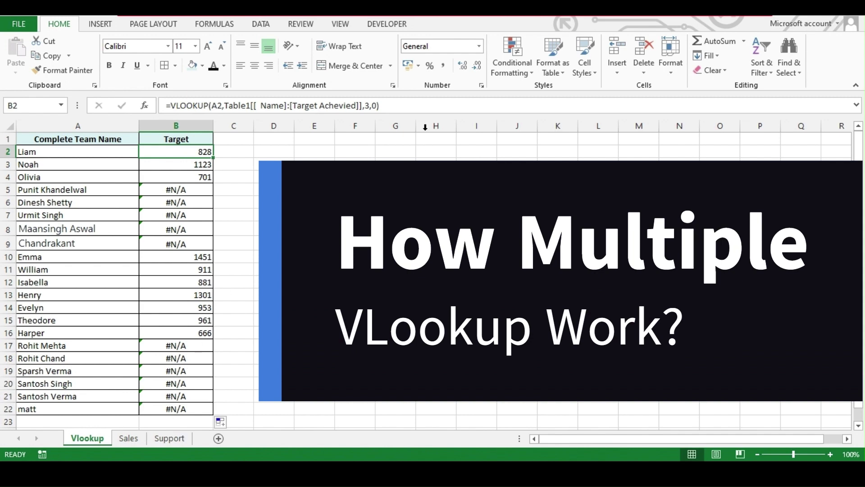
Step: Clear B2's VLOOKUP formula and begin it again as =IFERROR(
{"action": "left_click", "coordinate": [399, 105]}
{"action": "key", "text": "ctrl+a"}
{"action": "key", "text": "BackSpace"}
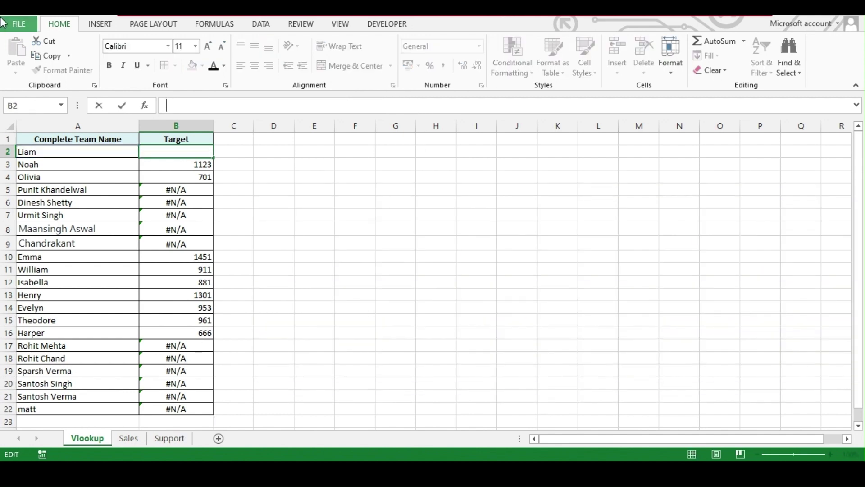
{"action": "type", "text": "=if"}
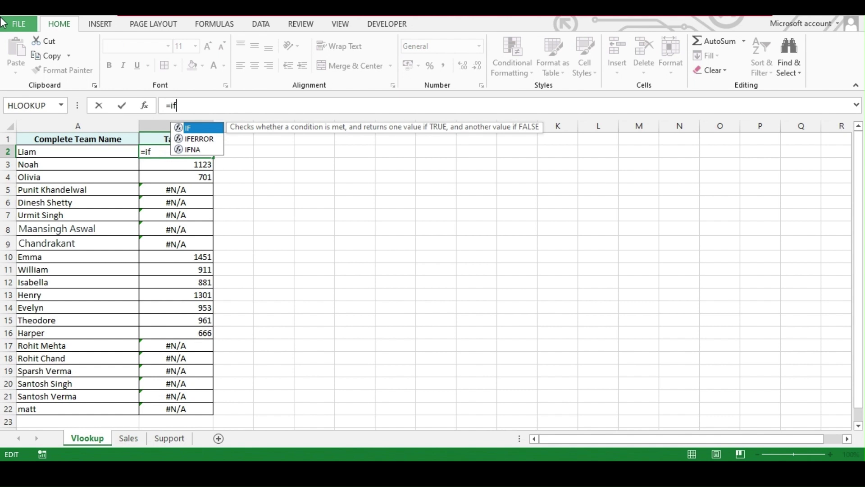
{"action": "key", "text": "Tab"}
{"action": "key", "text": "BackSpace"}
{"action": "key", "text": "Down"}
{"action": "key", "text": "Tab"}
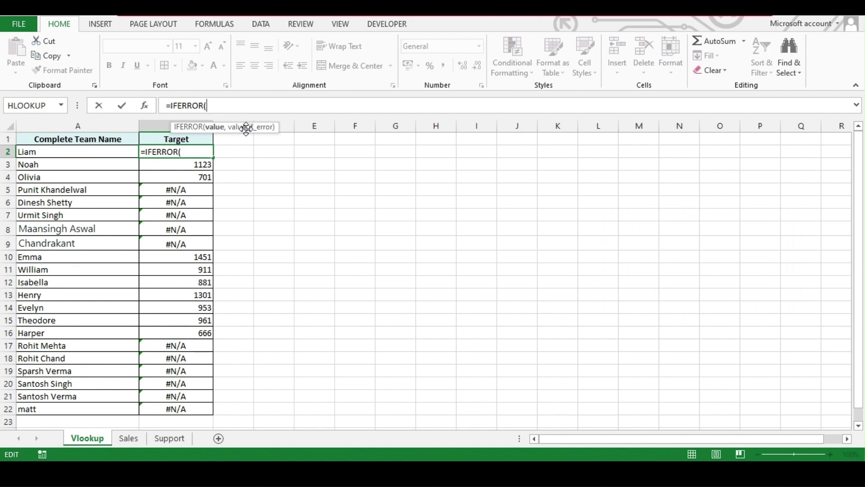
Step: Make IFERROR's first argument VLOOKUP(A2,Table1[[Name]:[Target Achevied]],3,0) on the Sales table
{"action": "type", "text": "v"}
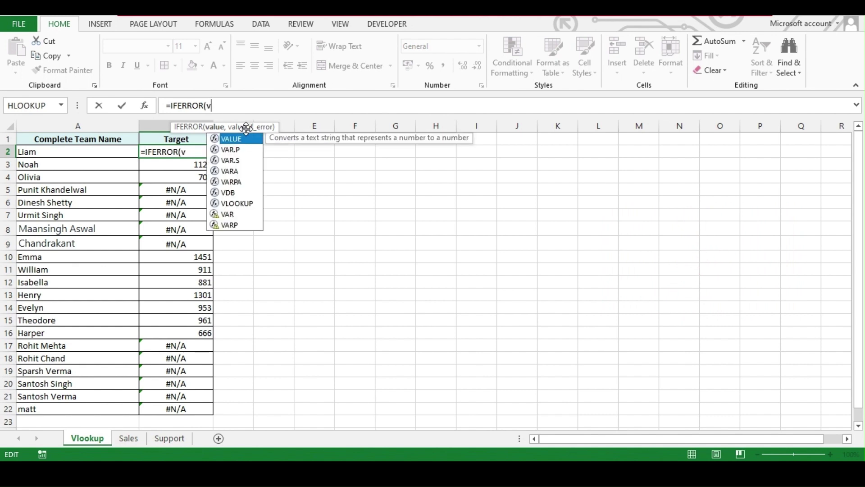
{"action": "type", "text": "l"}
{"action": "key", "text": "Tab"}
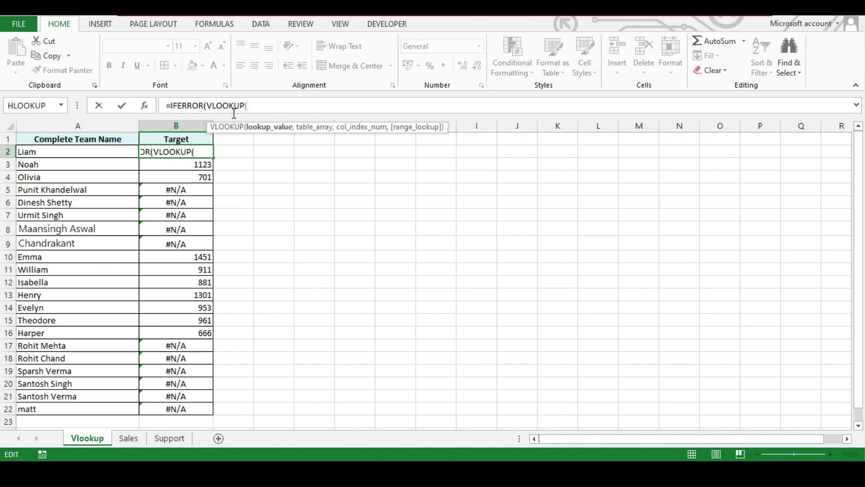
{"action": "left_click", "coordinate": [98, 152]}
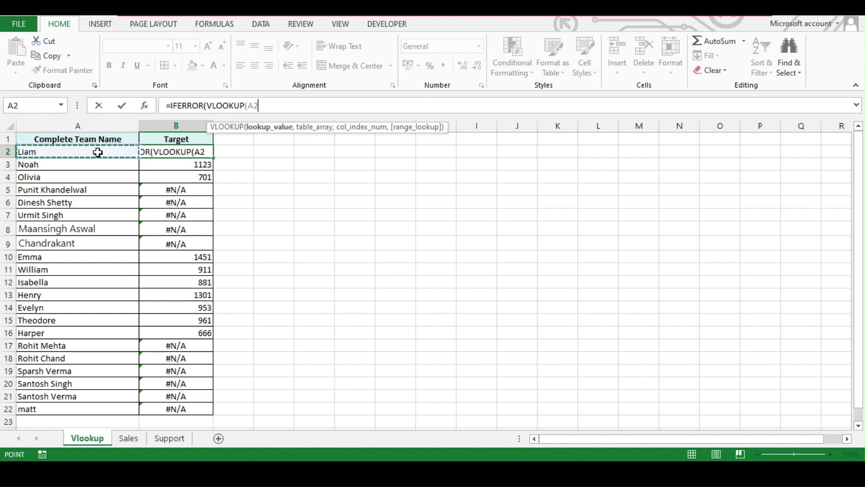
{"action": "type", "text": ","}
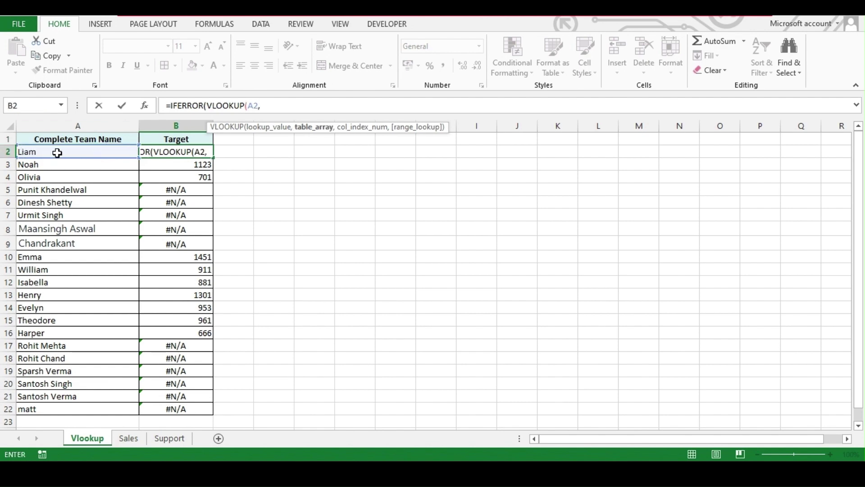
{"action": "left_click", "coordinate": [130, 439]}
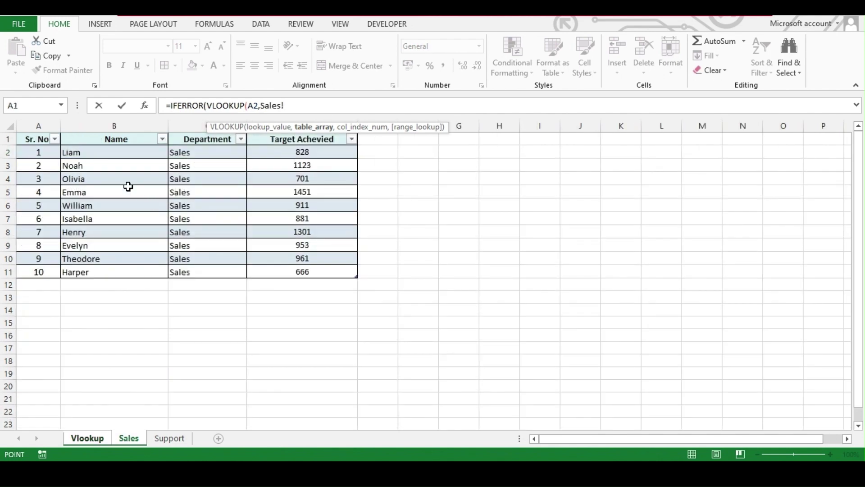
{"action": "left_click_drag", "start_coordinate": [116, 152], "coordinate": [334, 261]}
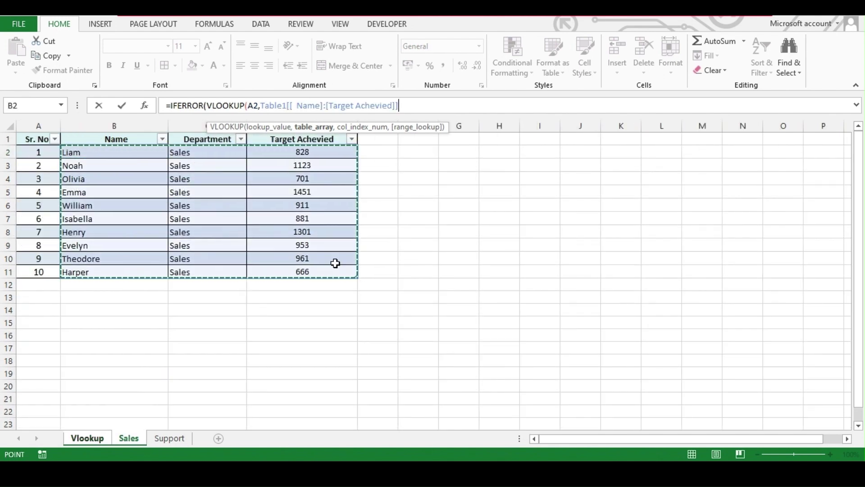
{"action": "type", "text": ","}
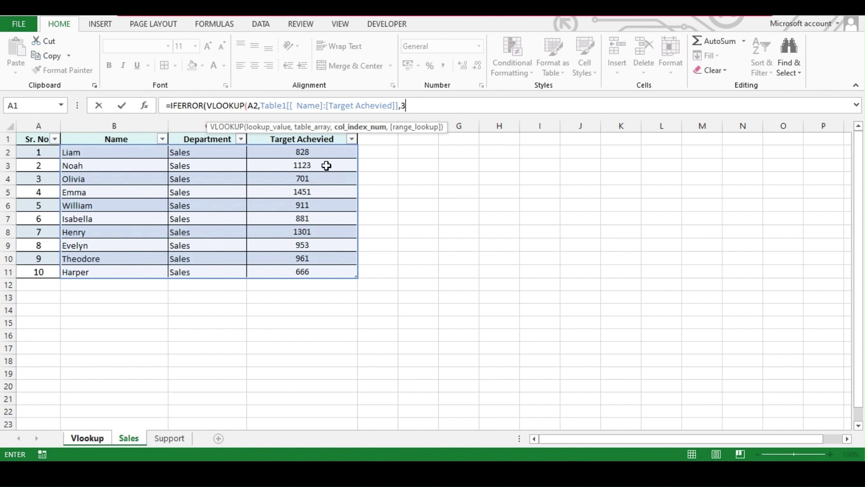
{"action": "type", "text": "3,"}
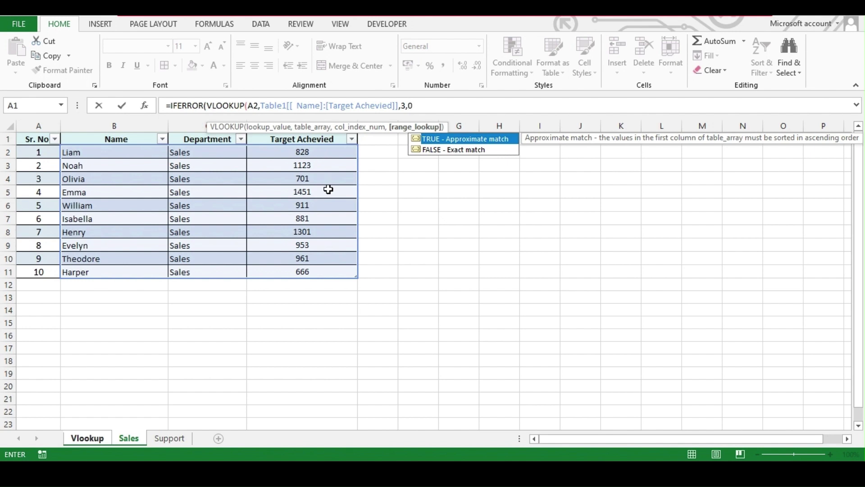
{"action": "type", "text": "0)"}
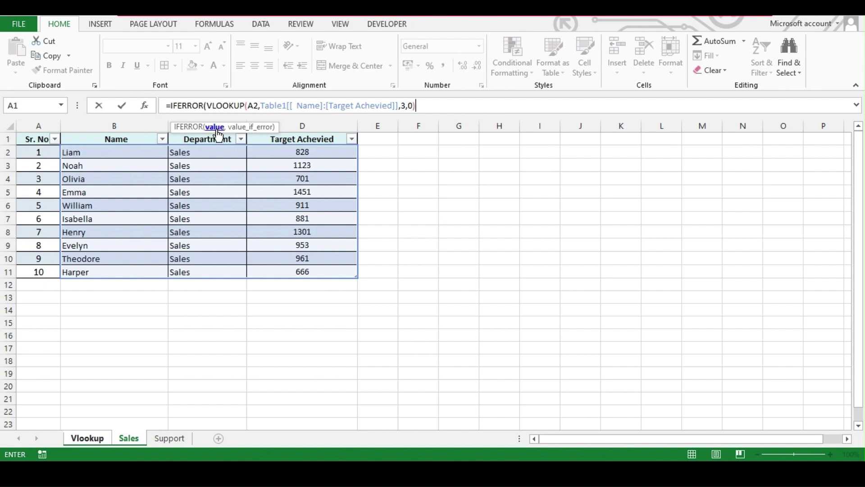
{"action": "type", "text": ","}
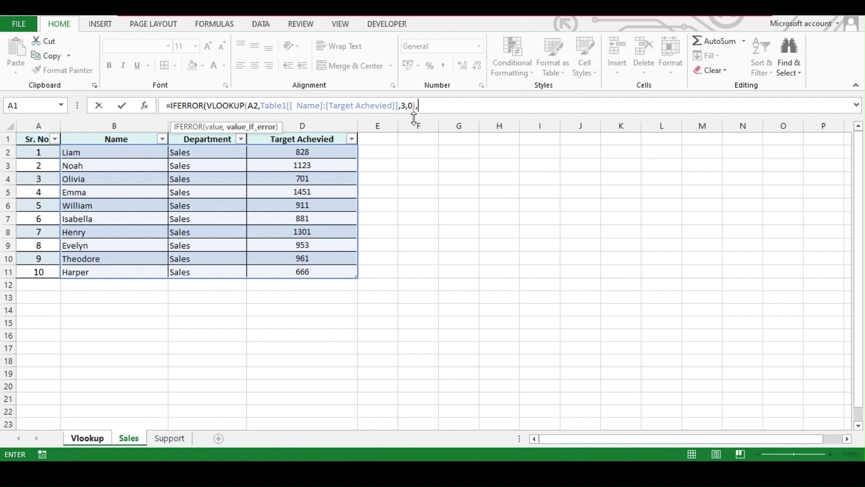
Step: Add the fallback VLOOKUP(Vlookup!A2,Table2[[Name]:[Target Achevied]],3,0) on the Support table and commit
{"action": "type", "text": "v"}
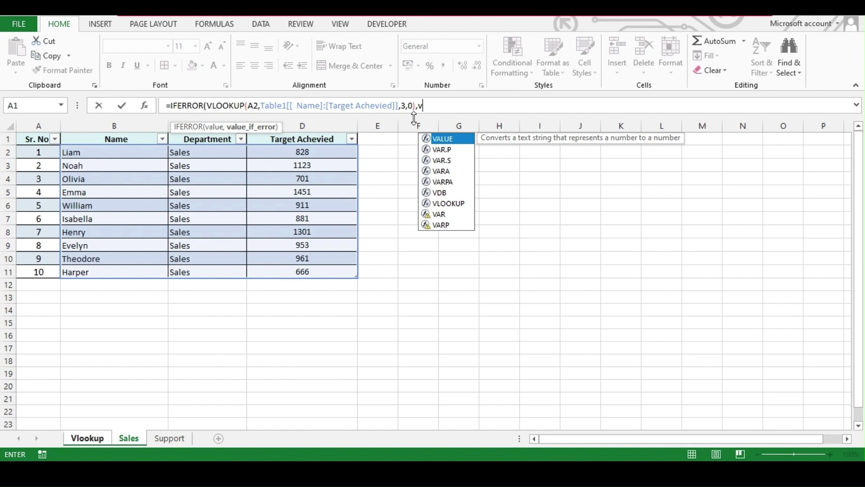
{"action": "type", "text": "l"}
{"action": "key", "text": "Tab"}
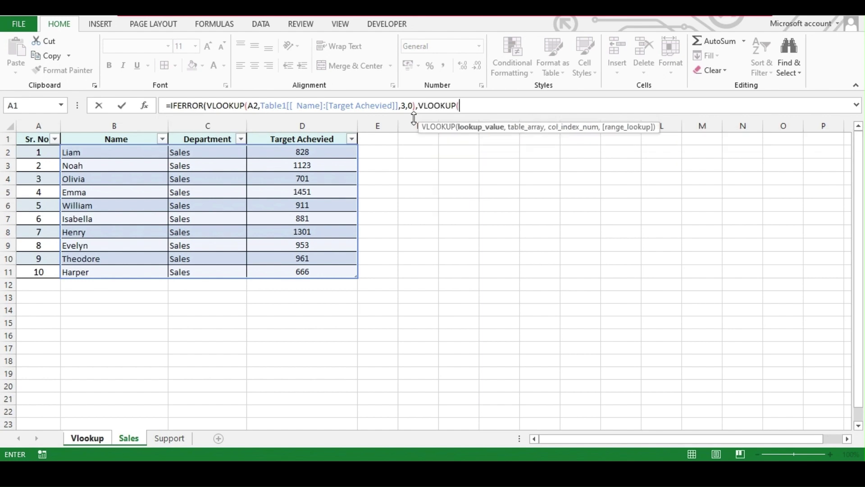
{"action": "left_click", "coordinate": [89, 438]}
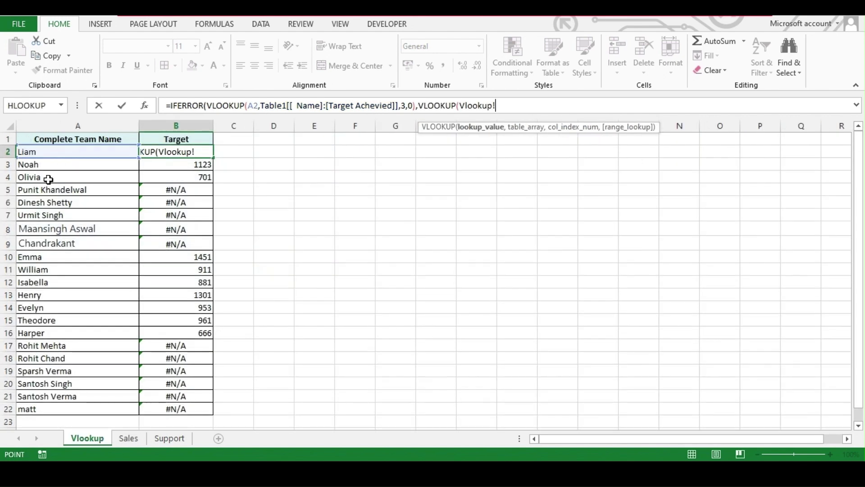
{"action": "left_click", "coordinate": [44, 149]}
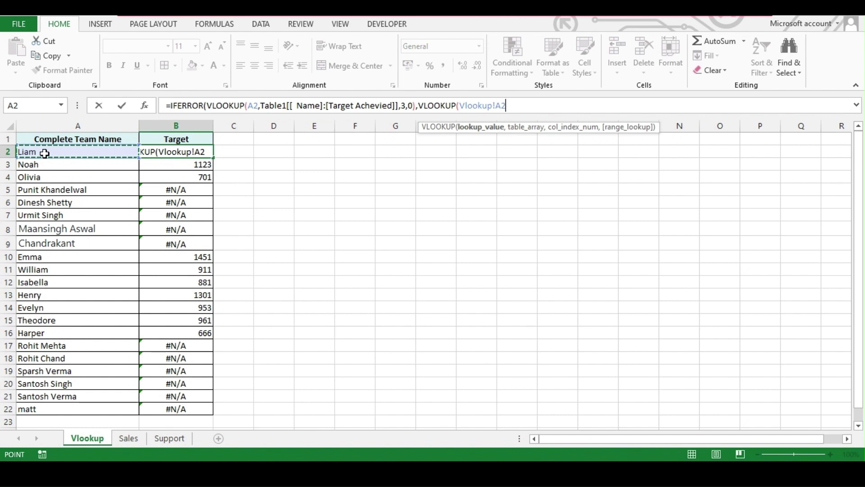
{"action": "type", "text": ","}
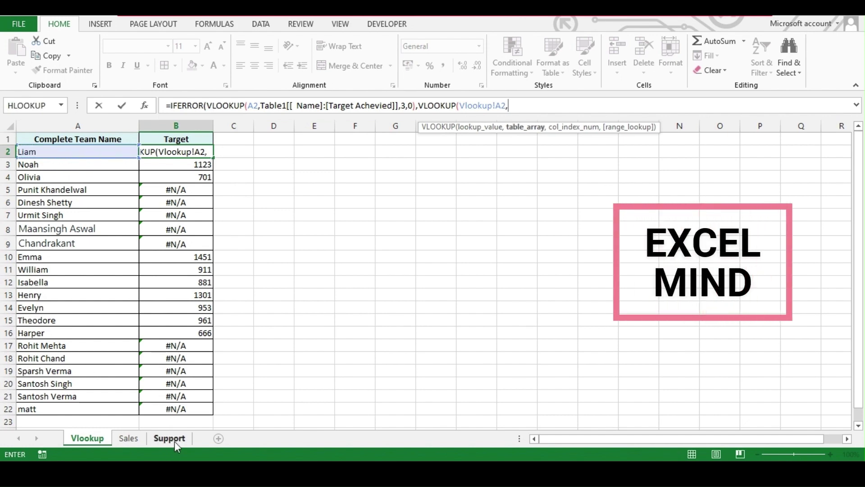
{"action": "left_click", "coordinate": [169, 438]}
{"action": "left_click_drag", "start_coordinate": [129, 153], "coordinate": [343, 269]}
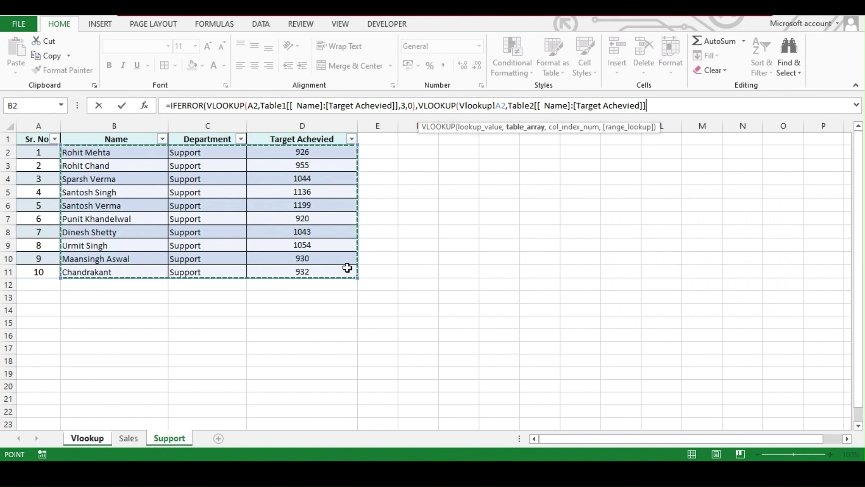
{"action": "type", "text": ","}
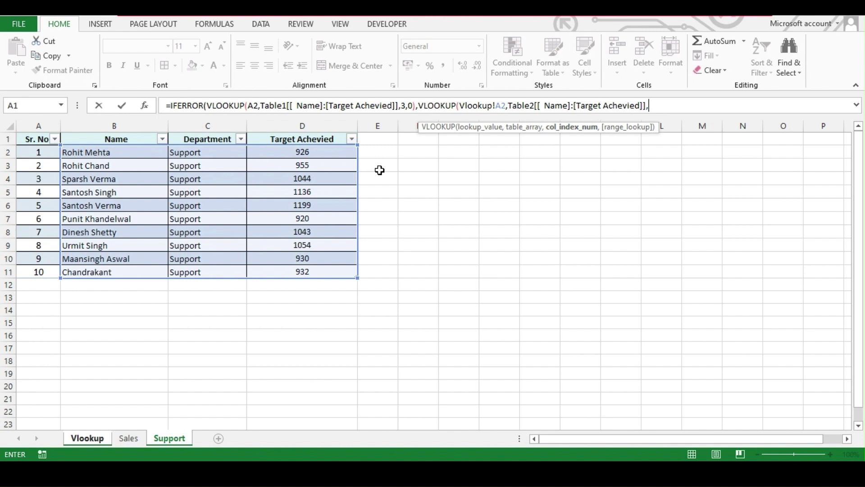
{"action": "type", "text": "3,"}
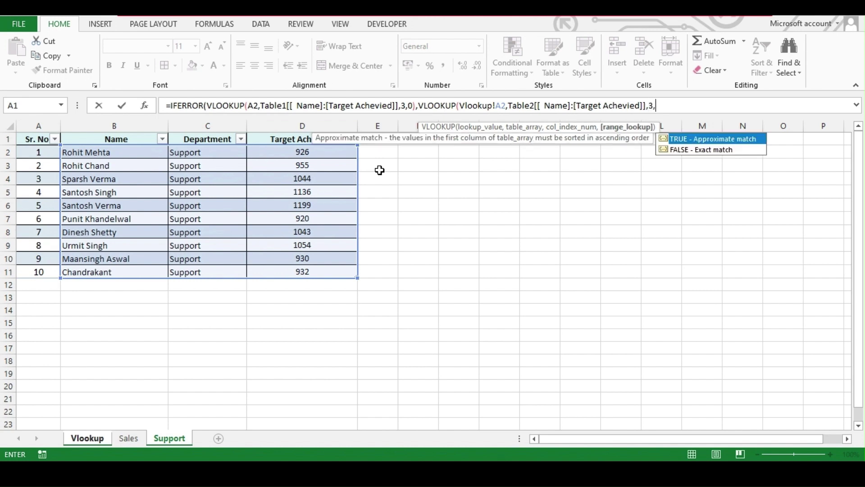
{"action": "type", "text": "0)"}
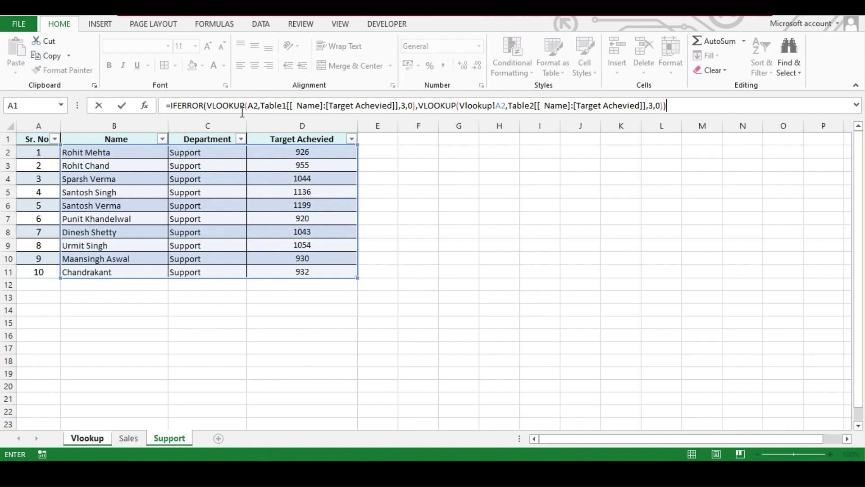
{"action": "key", "text": "Return"}
Step: Fill B2's nested formula down to B22 and check B8
{"action": "left_click", "coordinate": [186, 150]}
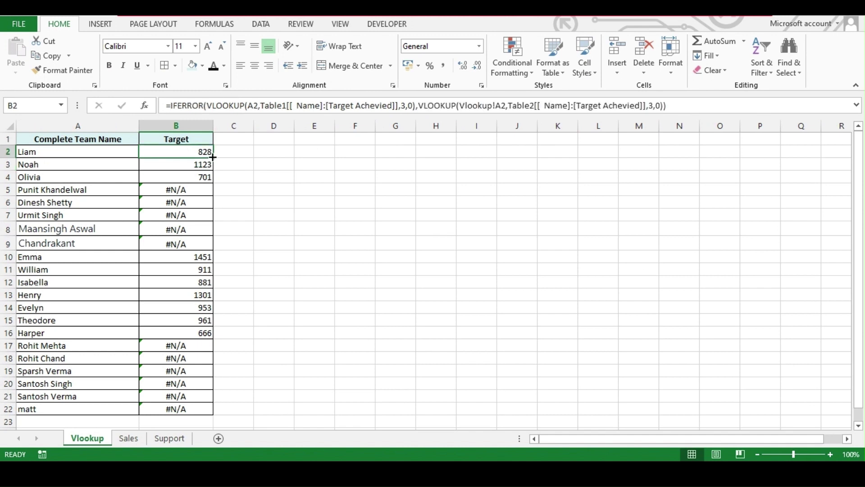
{"action": "double_click", "coordinate": [212, 157]}
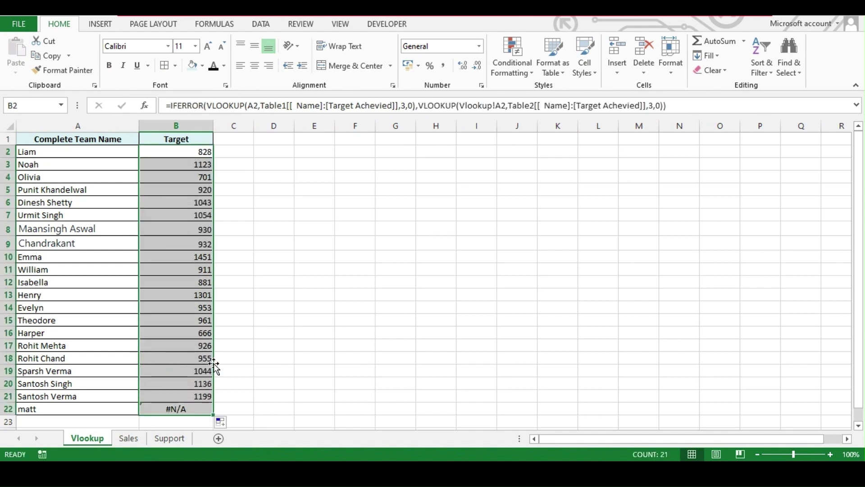
{"action": "left_click", "coordinate": [194, 230]}
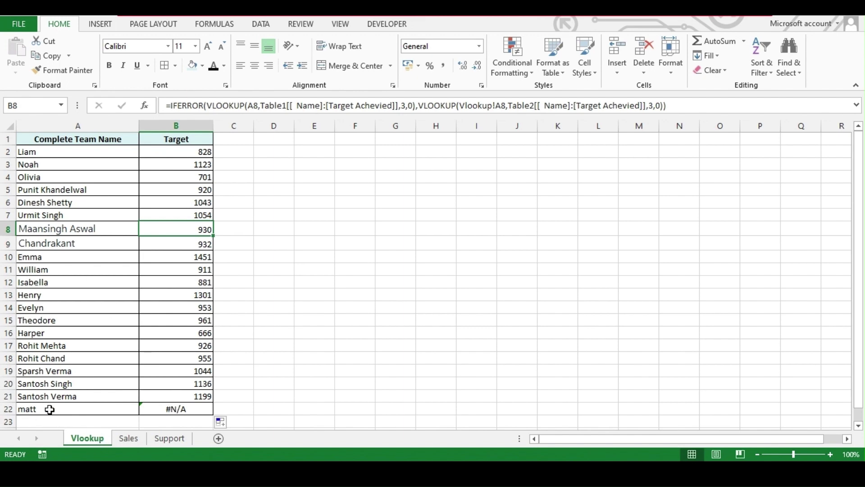
{"action": "left_click", "coordinate": [128, 438]}
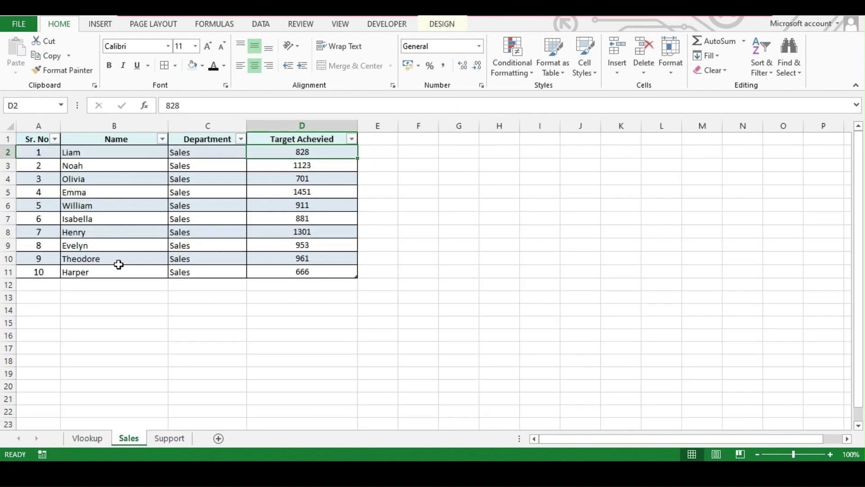
{"action": "left_click", "coordinate": [171, 437]}
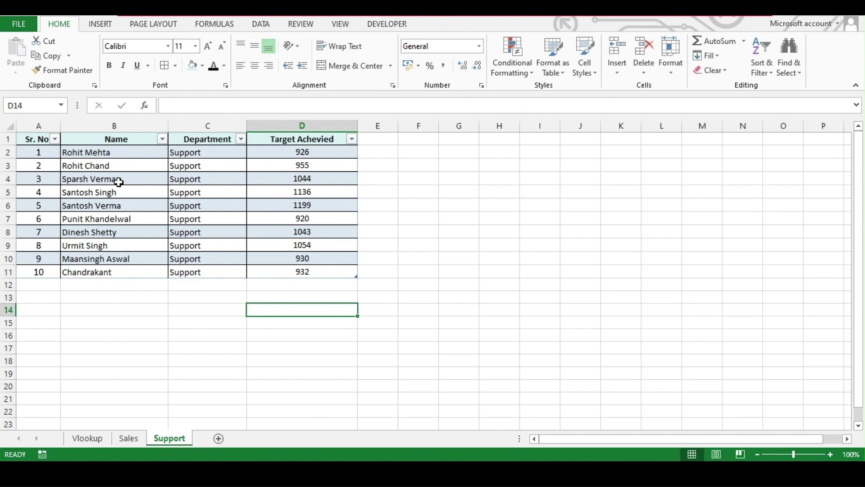
{"action": "left_click", "coordinate": [88, 438]}
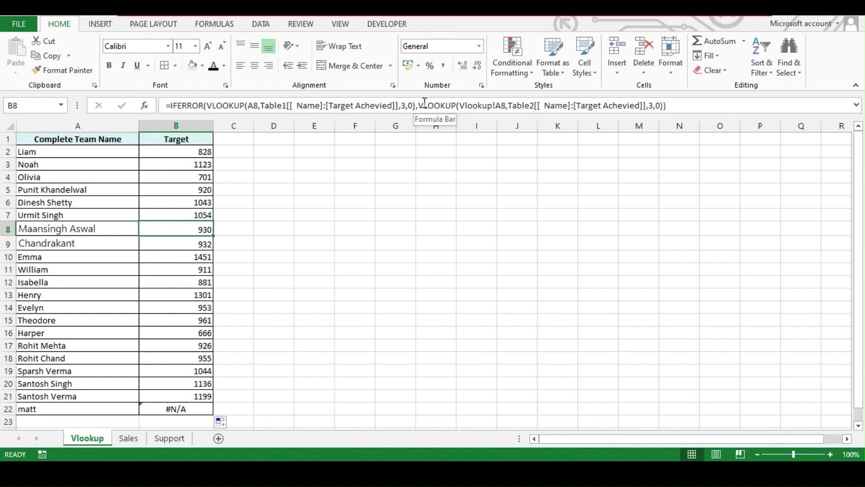
Step: Cut the formula out of B8 and restart B2 as =IFERROR(
{"action": "left_click_drag", "start_coordinate": [699, 105], "coordinate": [8, 54]}
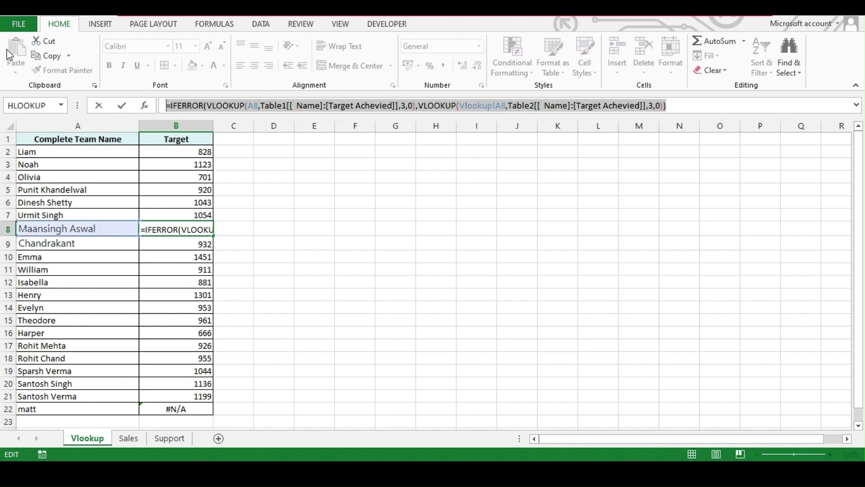
{"action": "key", "text": "ctrl+x"}
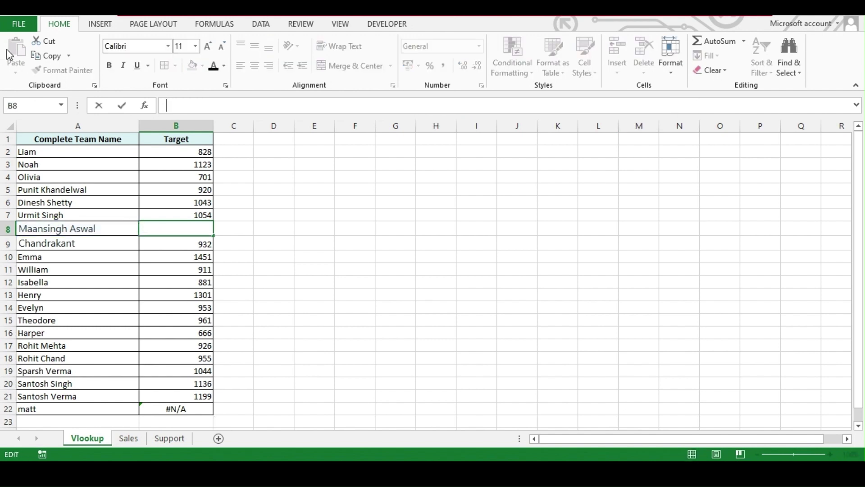
{"action": "left_click", "coordinate": [187, 153]}
{"action": "key", "text": "BackSpace"}
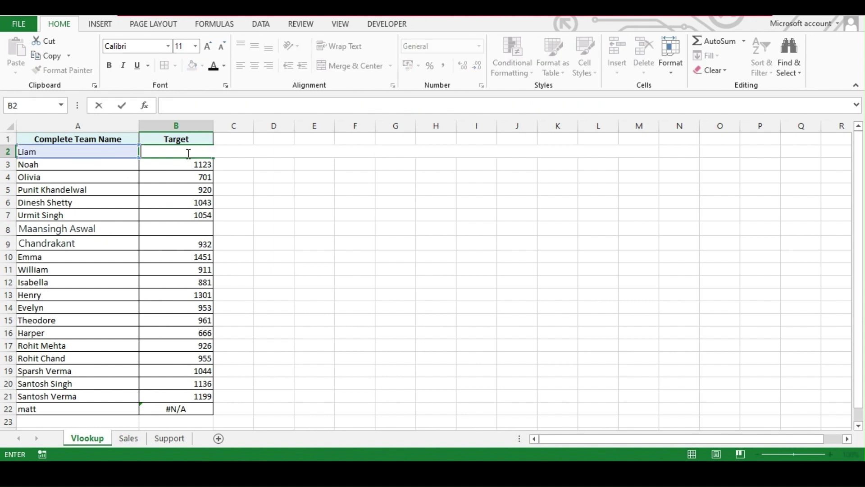
{"action": "type", "text": "="}
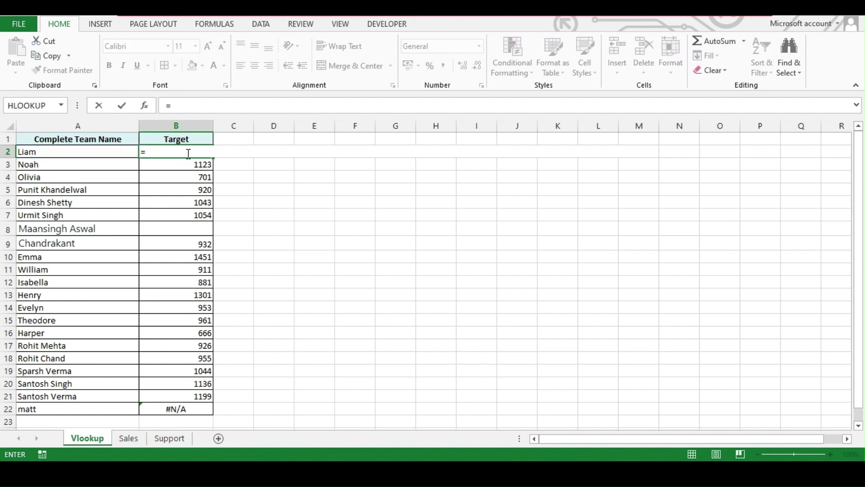
{"action": "type", "text": "if"}
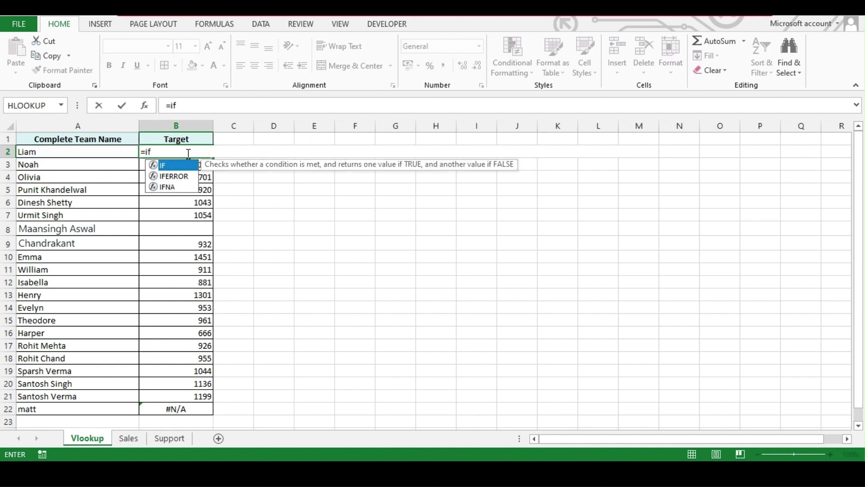
{"action": "key", "text": "Down"}
{"action": "key", "text": "Tab"}
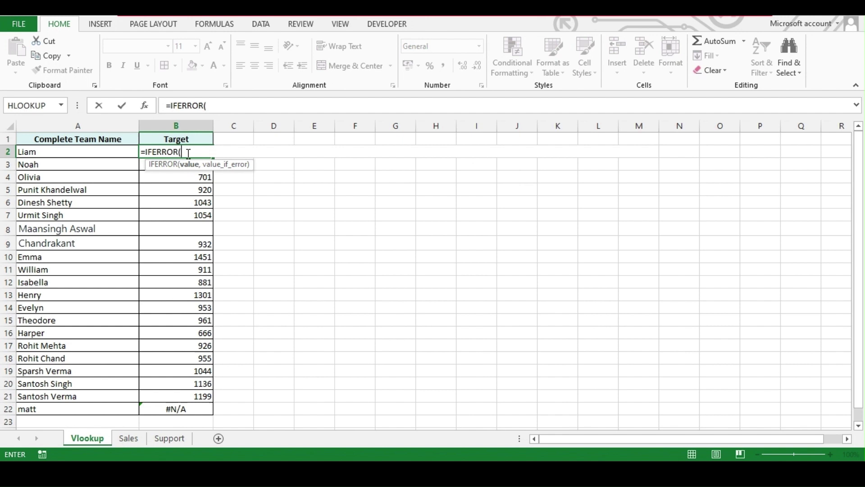
Step: Add VLOOKUP(A2,Table1[[ Name]:[Target Achevied]],3,0) on the Sales table inside the IFERROR
{"action": "type", "text": "vlo"}
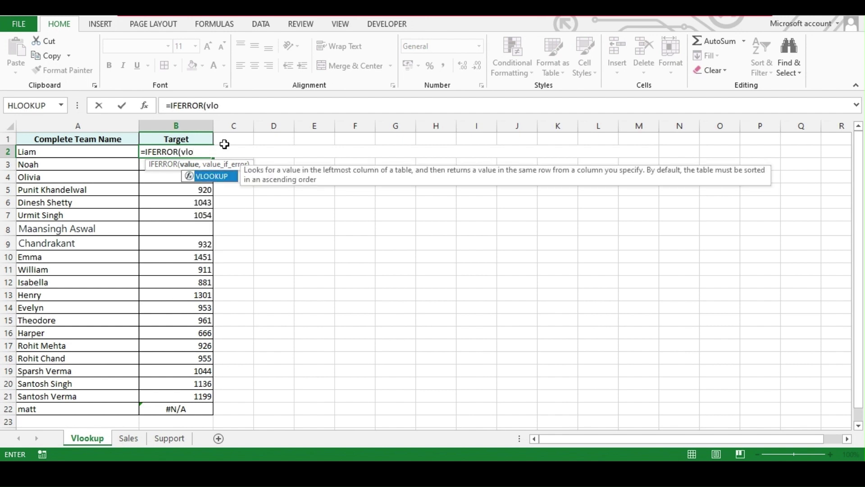
{"action": "key", "text": "Tab"}
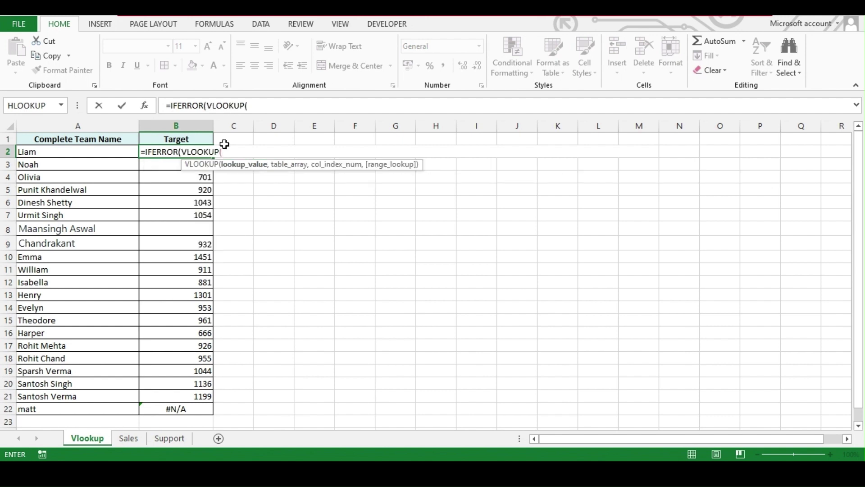
{"action": "left_click", "coordinate": [78, 152]}
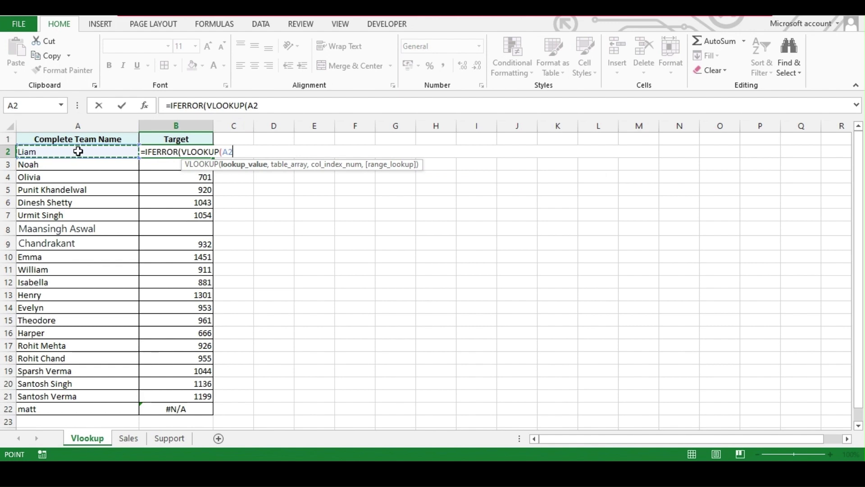
{"action": "type", "text": ","}
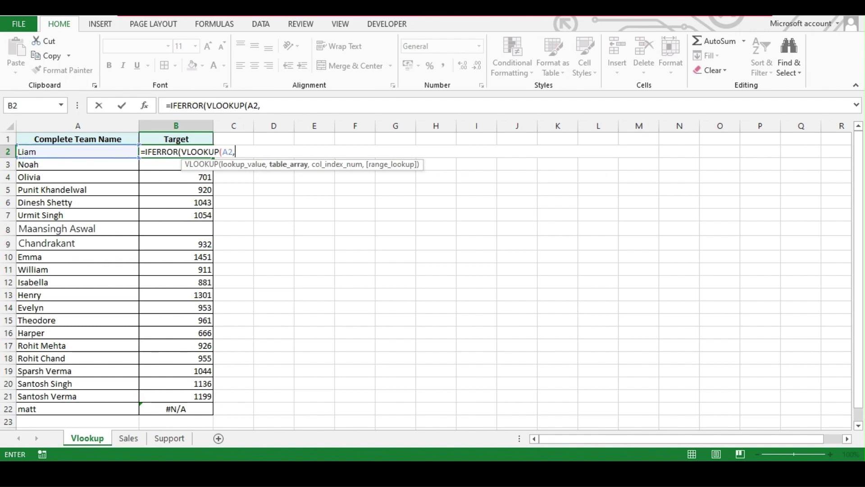
{"action": "left_click", "coordinate": [129, 438]}
{"action": "left_click_drag", "start_coordinate": [134, 154], "coordinate": [311, 269]}
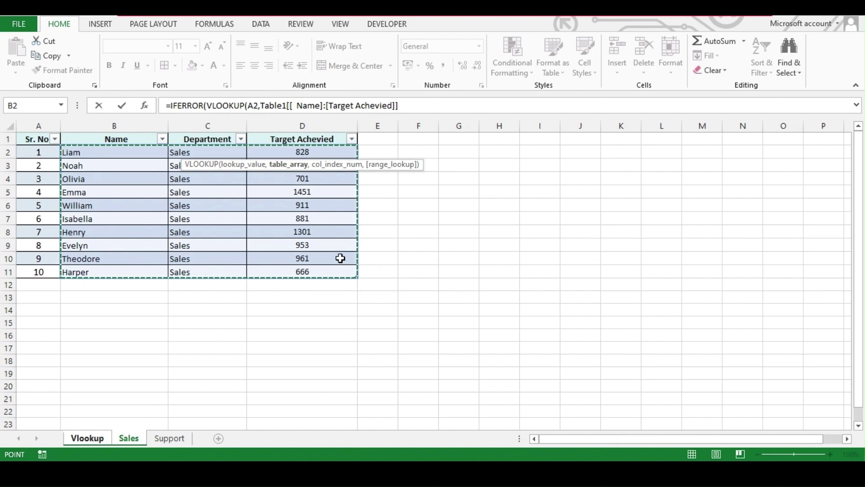
{"action": "type", "text": ",3"}
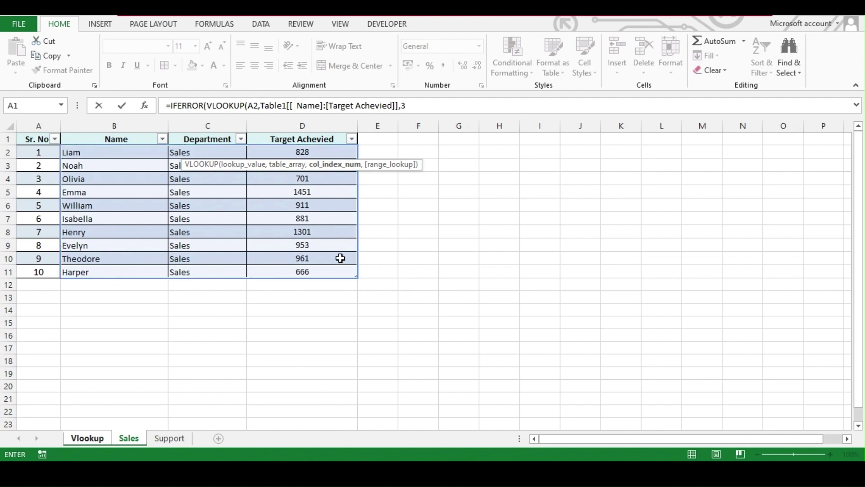
{"action": "type", "text": ",0)"}
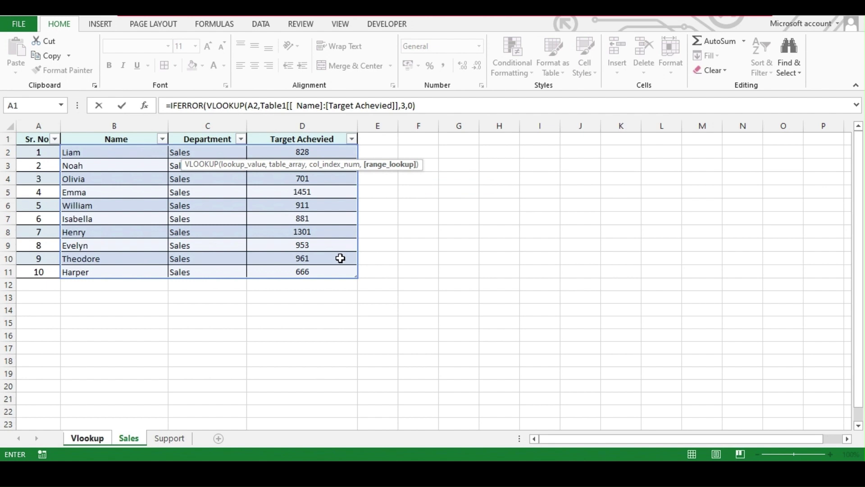
{"action": "type", "text": ","}
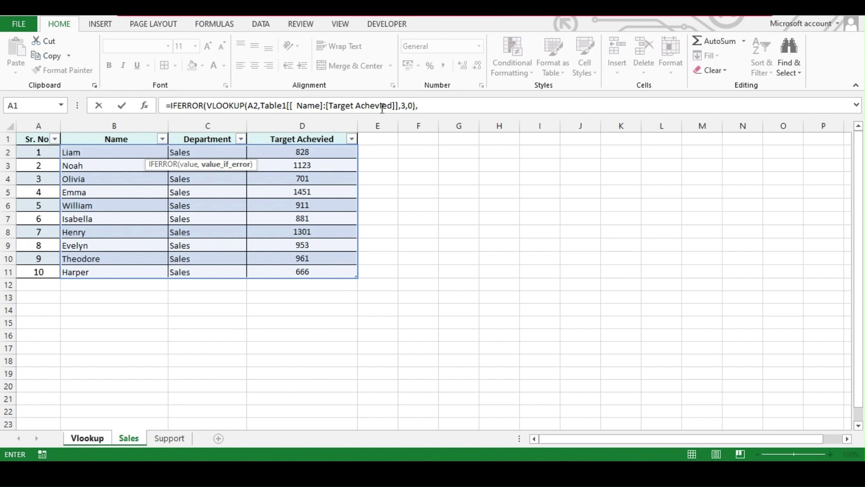
Step: Append IFERROR(VLOOKUP(Vlookup!A2,Table2[[ Name]:[Target Achevied]],3,0), searching the Support table
{"action": "type", "text": "if"}
{"action": "key", "text": "Down"}
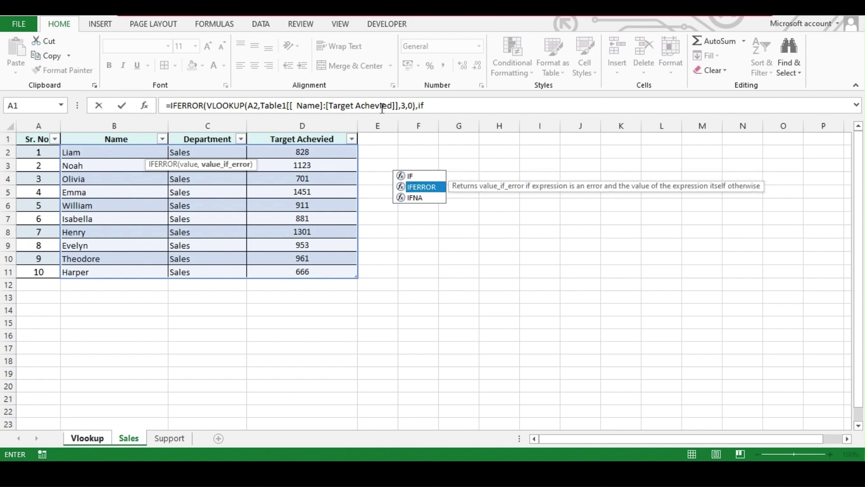
{"action": "key", "text": "Tab"}
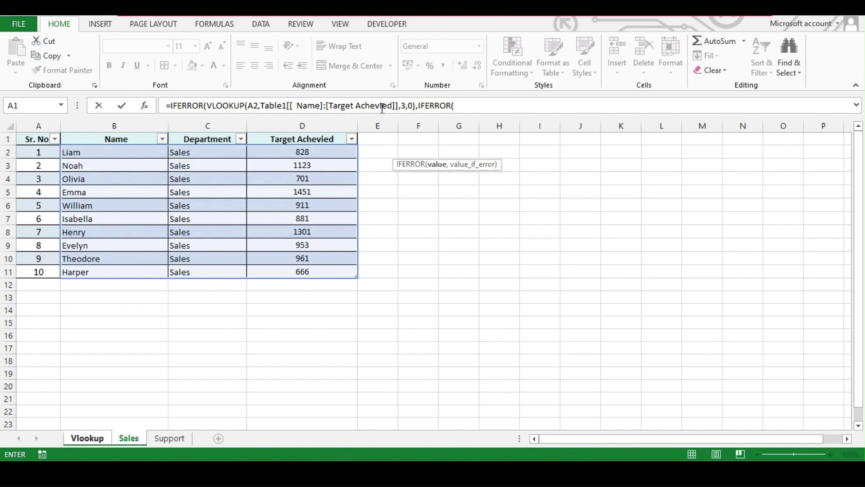
{"action": "type", "text": "vlo"}
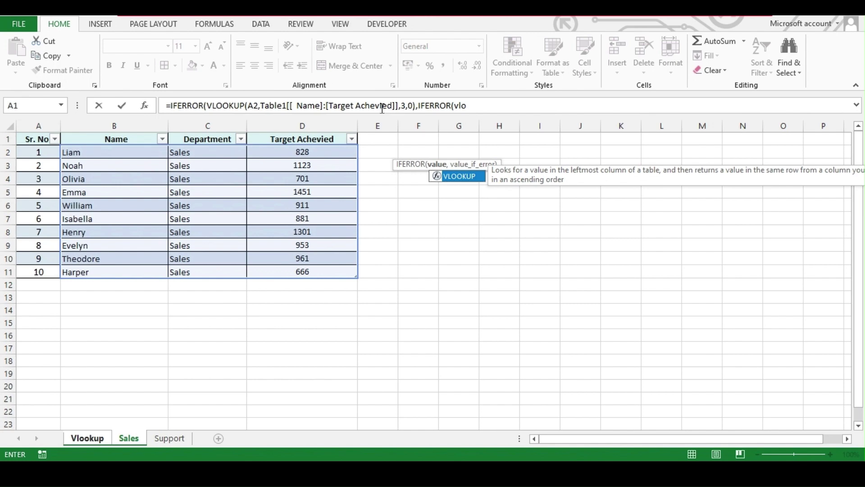
{"action": "key", "text": "Tab"}
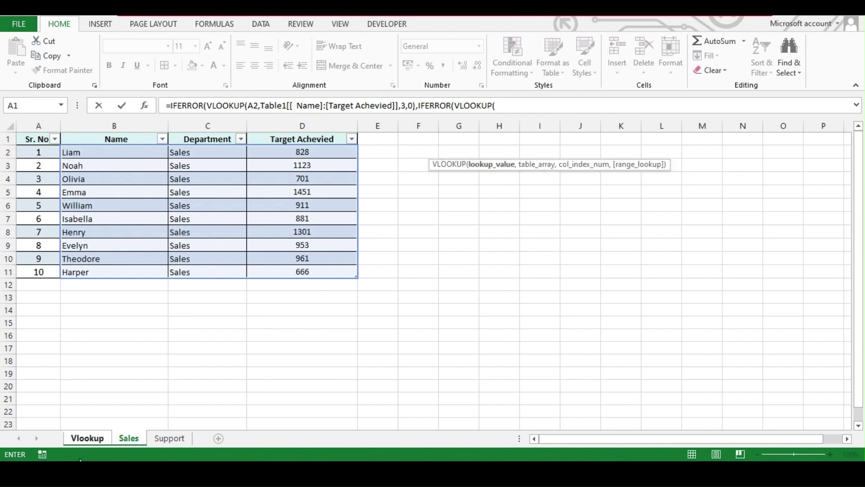
{"action": "left_click", "coordinate": [86, 438]}
{"action": "left_click", "coordinate": [70, 152]}
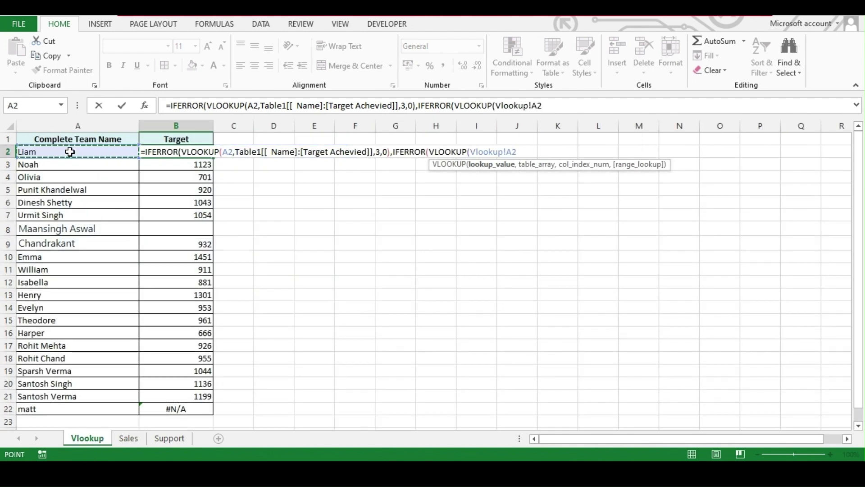
{"action": "type", "text": ","}
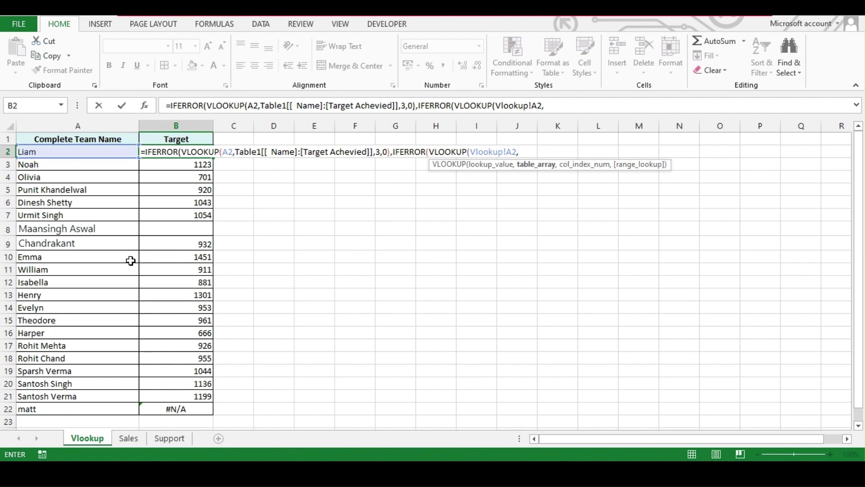
{"action": "left_click", "coordinate": [161, 440]}
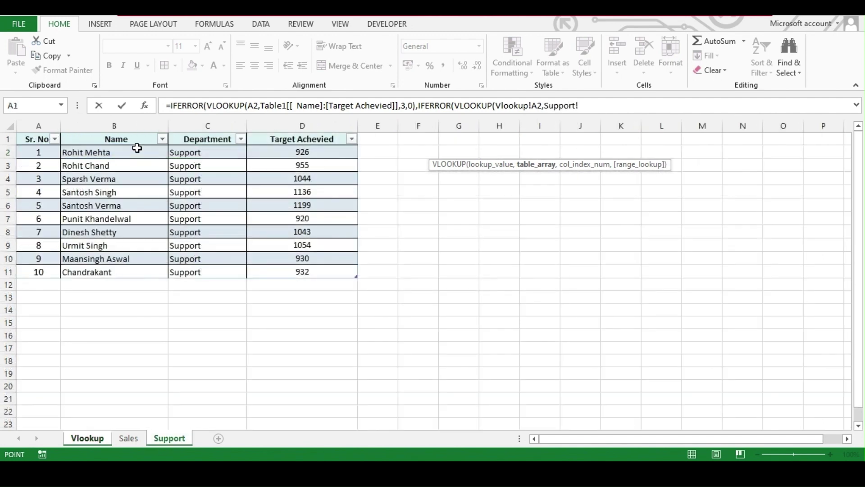
{"action": "left_click_drag", "start_coordinate": [137, 147], "coordinate": [290, 268]}
{"action": "type", "text": ","}
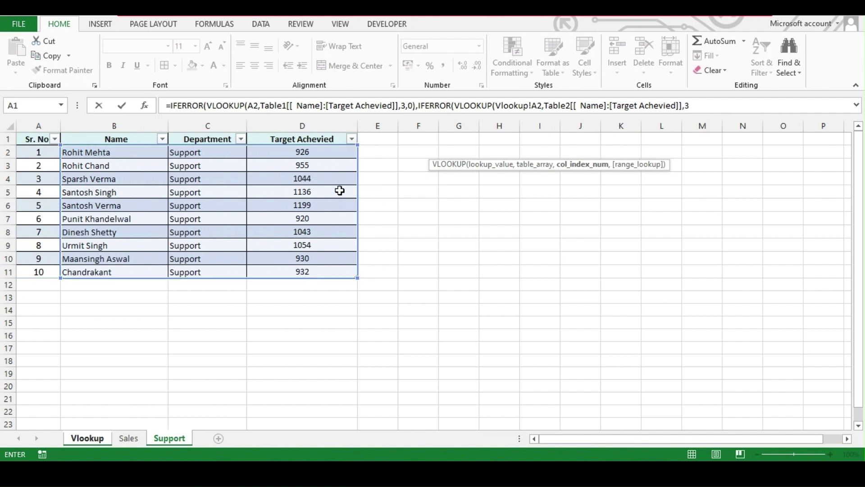
{"action": "type", "text": "3,"}
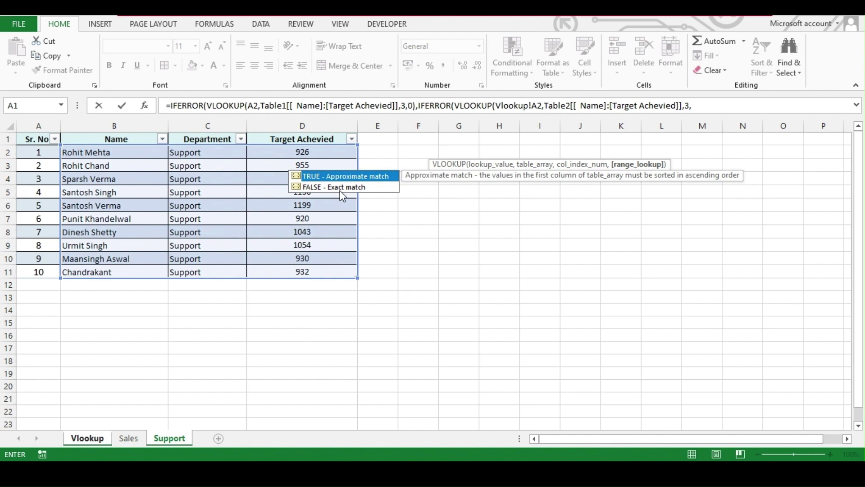
{"action": "type", "text": "0)"}
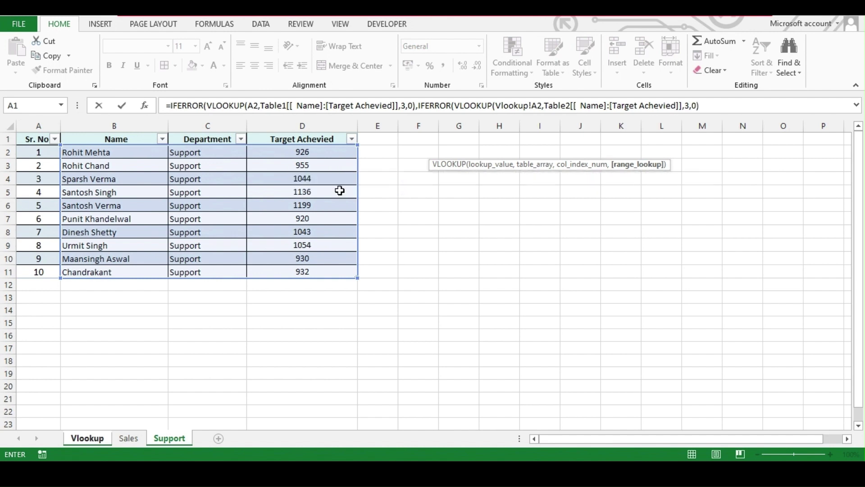
{"action": "type", "text": ","}
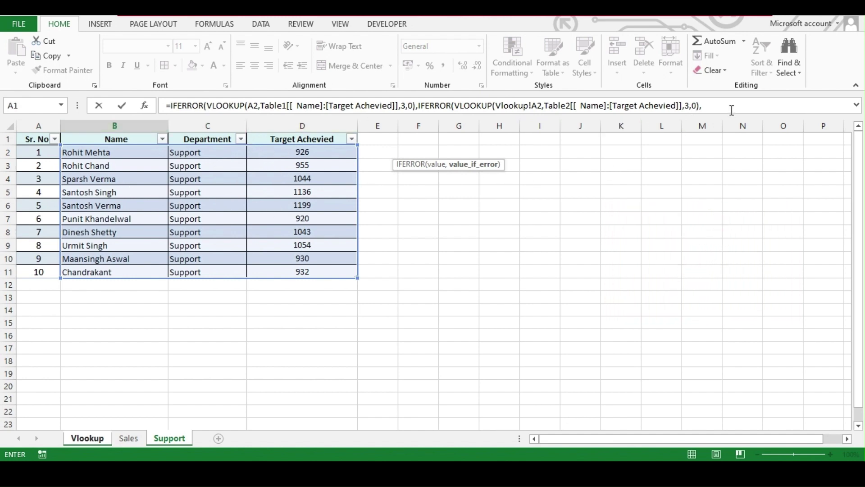
Step: End B2's formula with "No User Found")) and commit it, returning 828 for Liam
{"action": "left_click", "coordinate": [759, 106]}
{"action": "left_click", "coordinate": [759, 107]}
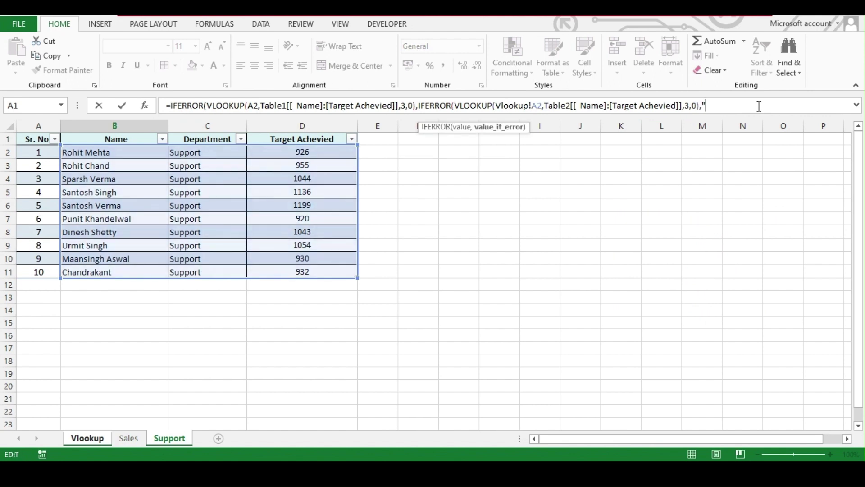
{"action": "type", "text": "N"}
{"action": "type", "text": "o User Found"}
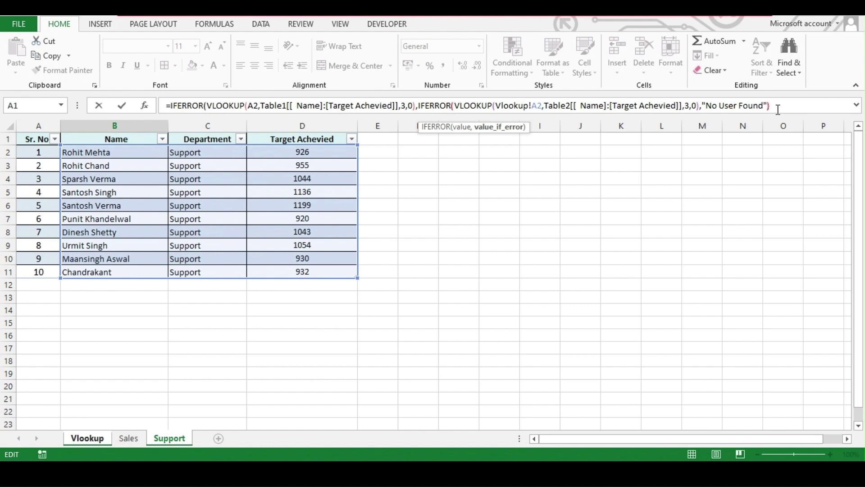
{"action": "type", "text": ")"}
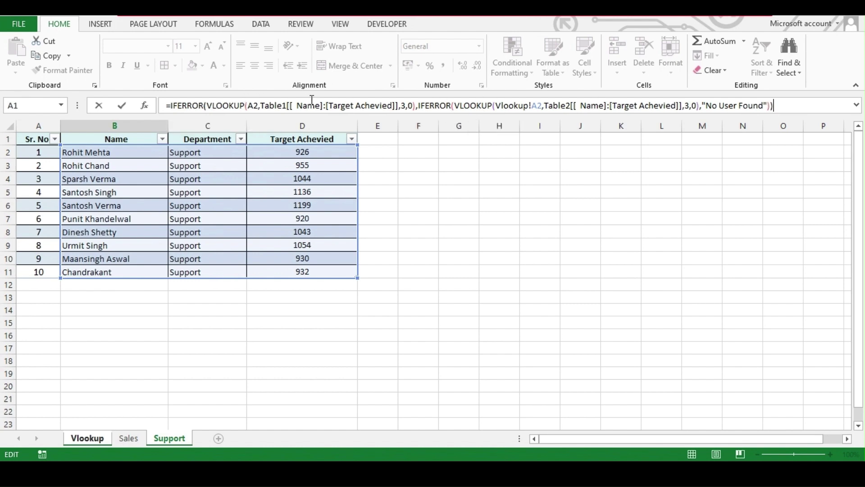
{"action": "key", "text": "Return"}
Step: Fill B2's formula down through B22 so matt shows No User Found
{"action": "left_click", "coordinate": [195, 154]}
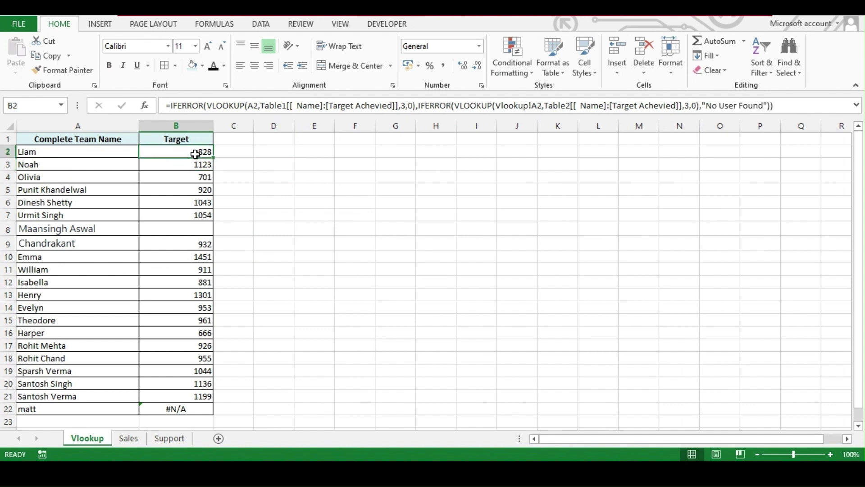
{"action": "double_click", "coordinate": [212, 158]}
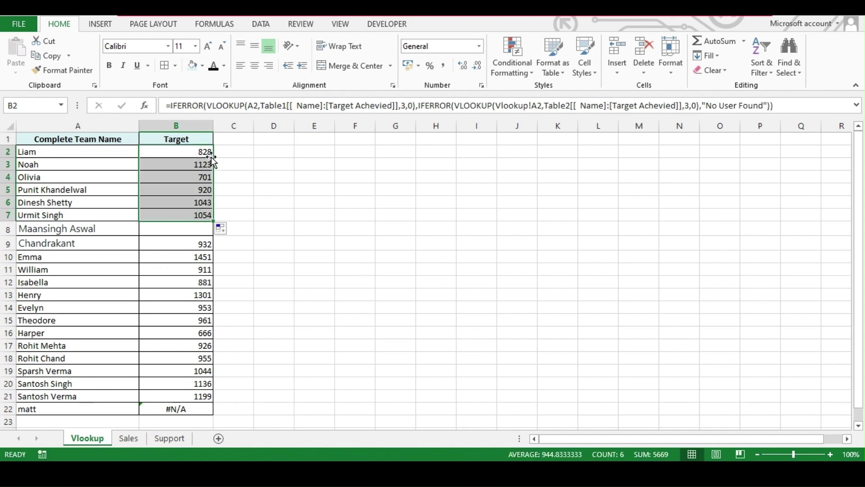
{"action": "left_click_drag", "start_coordinate": [213, 222], "coordinate": [212, 410]}
{"action": "left_click", "coordinate": [249, 298]}
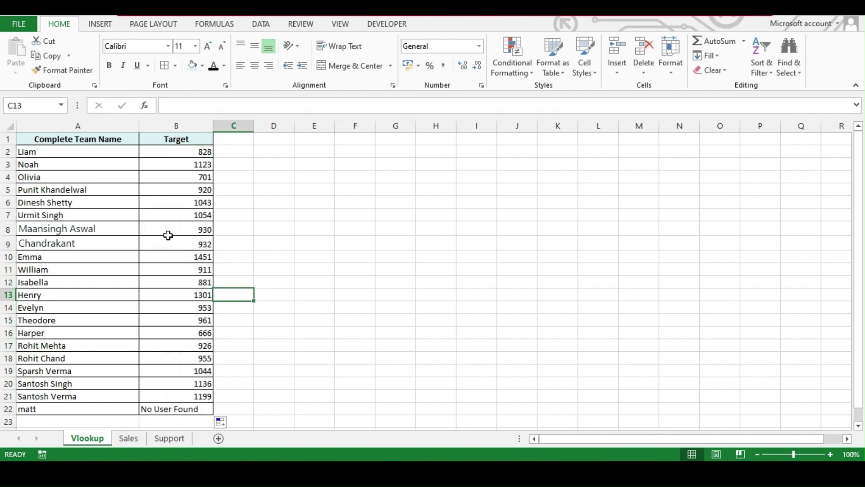
{"action": "left_click", "coordinate": [165, 408]}
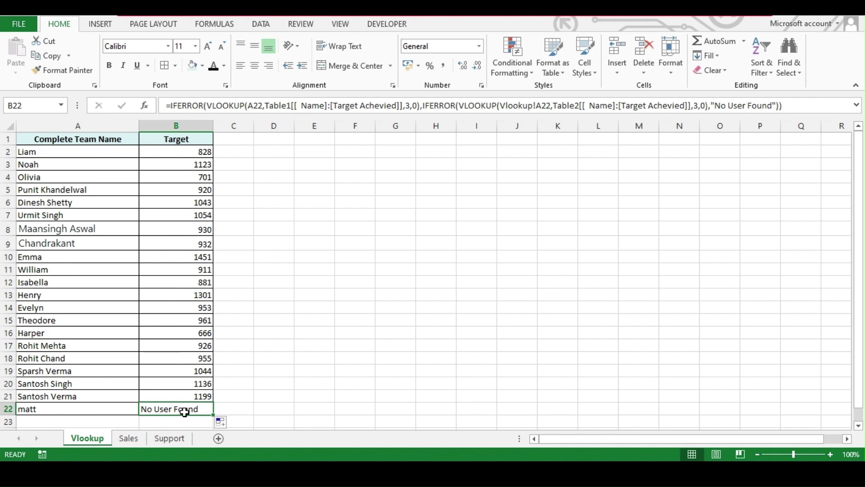
{"action": "left_click", "coordinate": [55, 304]}
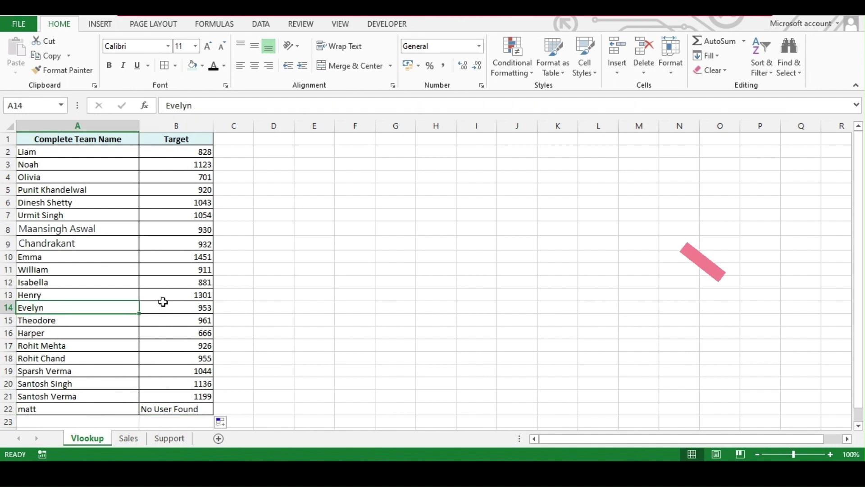
{"action": "key", "text": "Delete"}
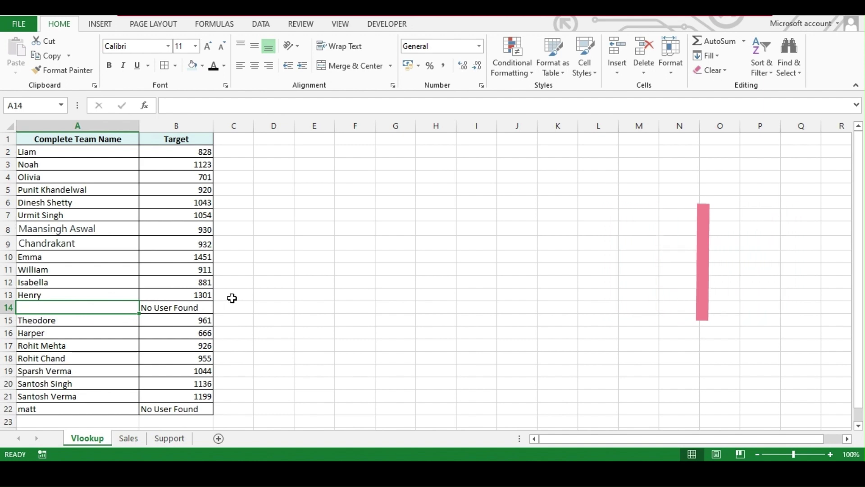
{"action": "key", "text": "ctrl+z"}
{"action": "left_click", "coordinate": [200, 155]}
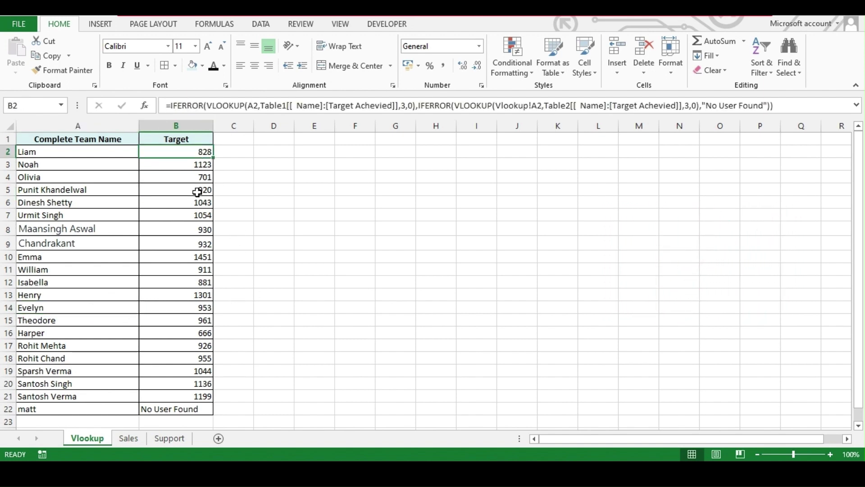